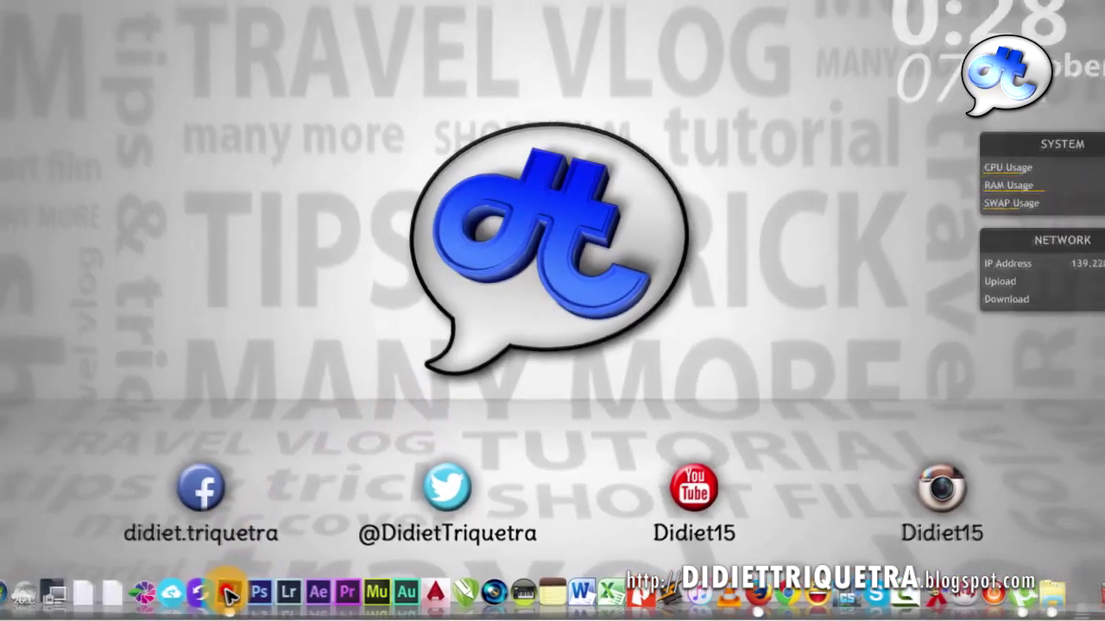
Launch Adobe Illustrator CS6 from its dock icon to reach the empty workspace
left_click(229, 594)
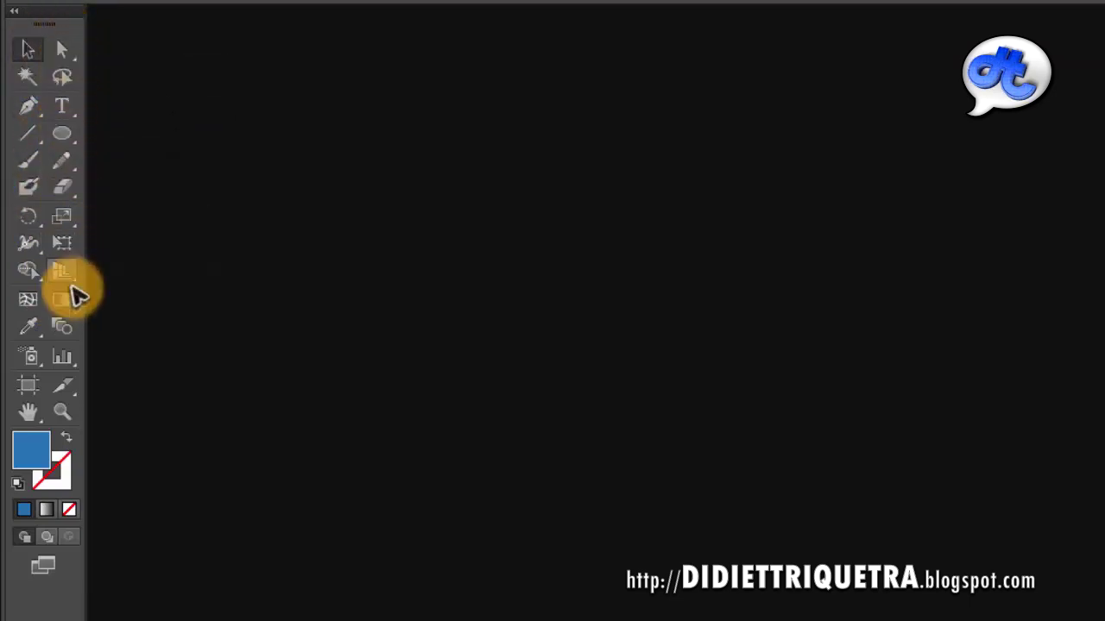
left_click(72, 112)
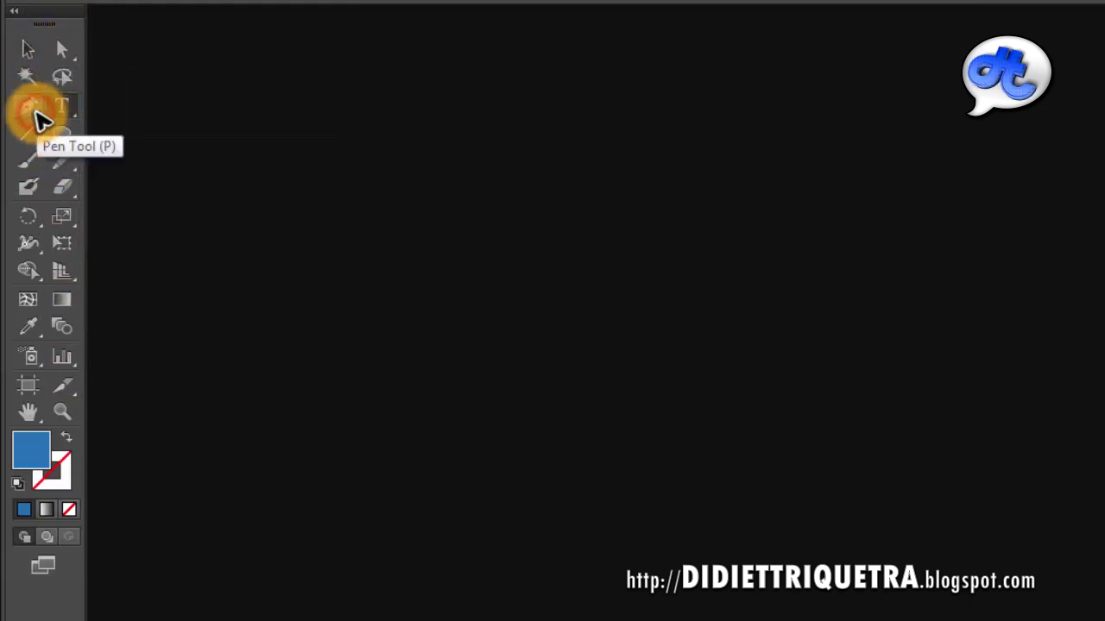
left_click(72, 171)
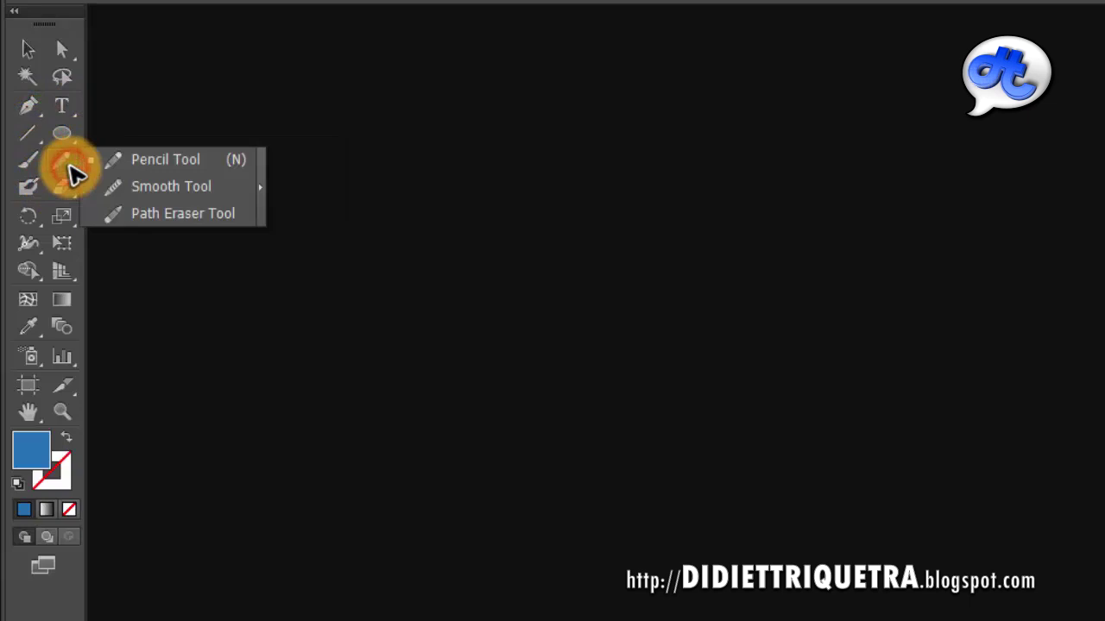
left_click(71, 172)
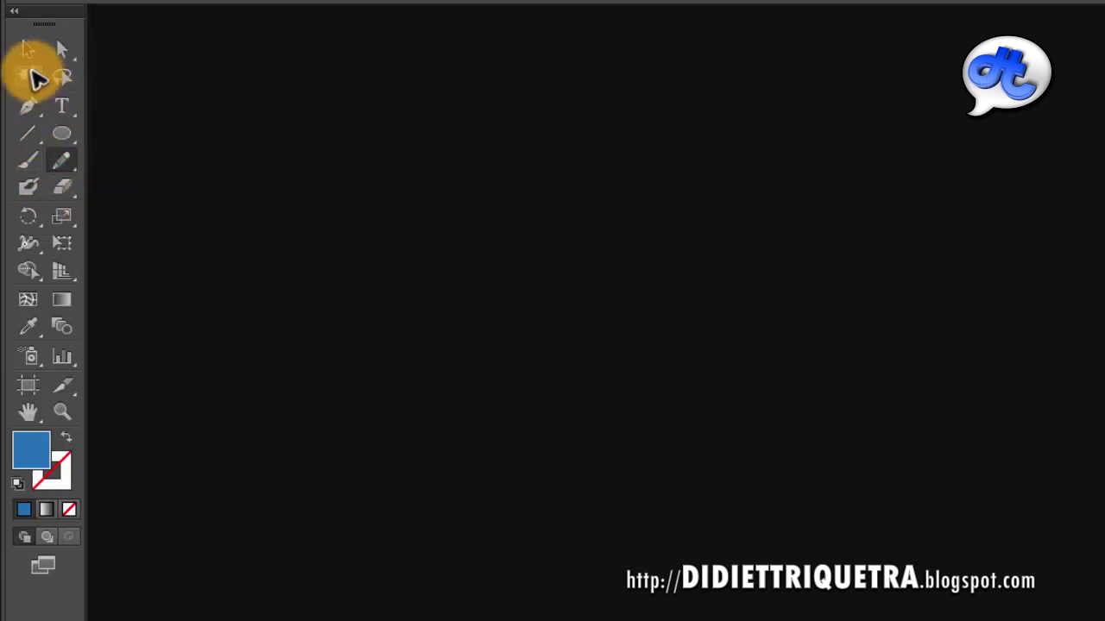
left_click(28, 49)
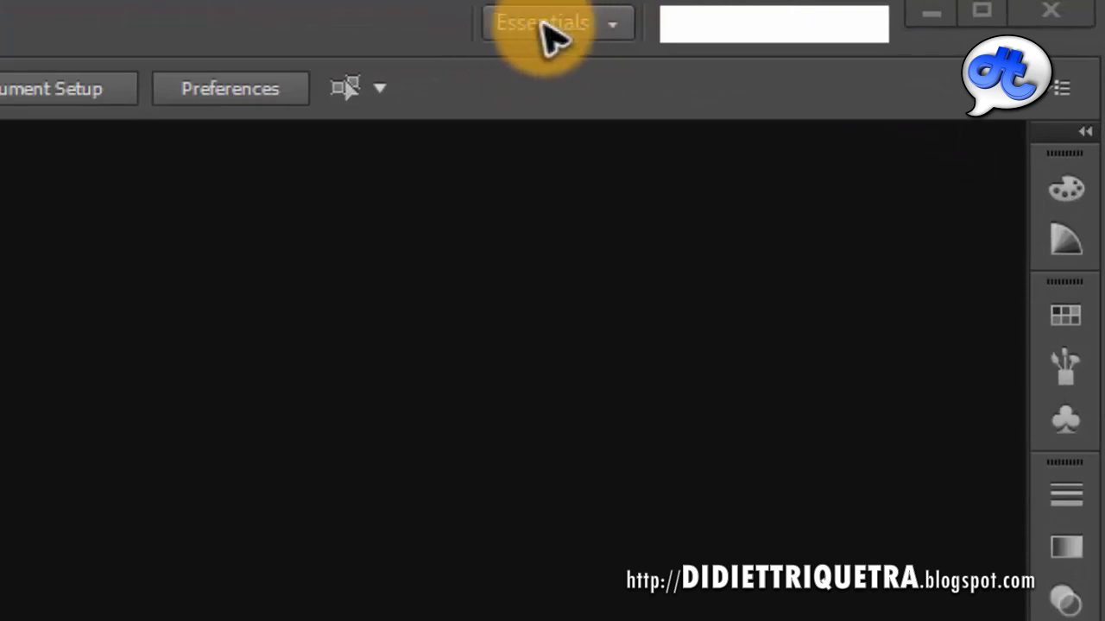
left_click(607, 26)
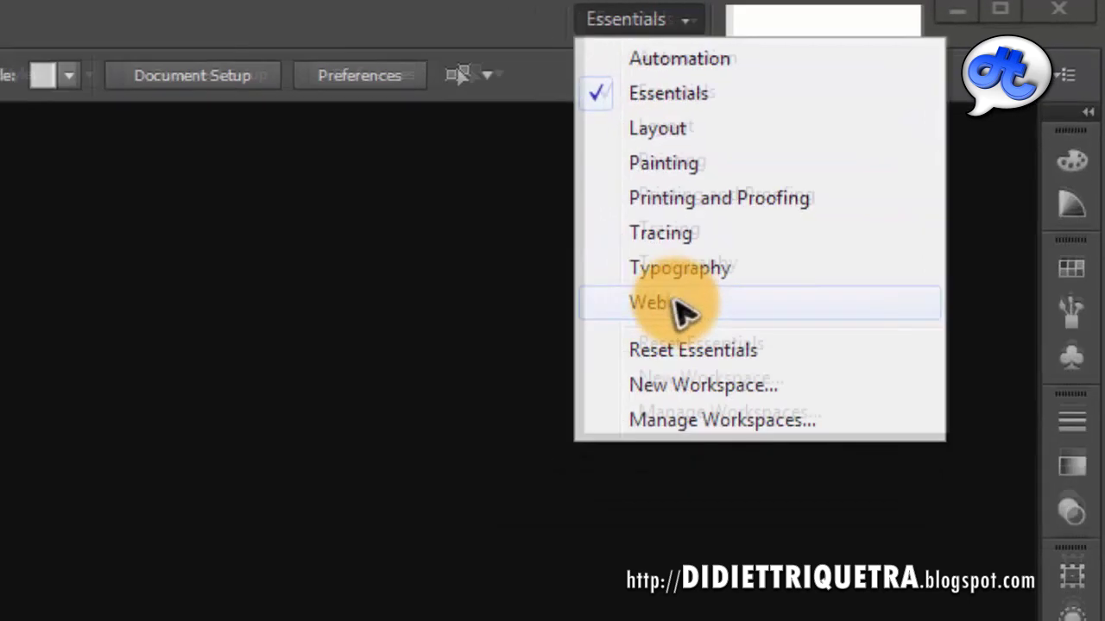
left_click(816, 184)
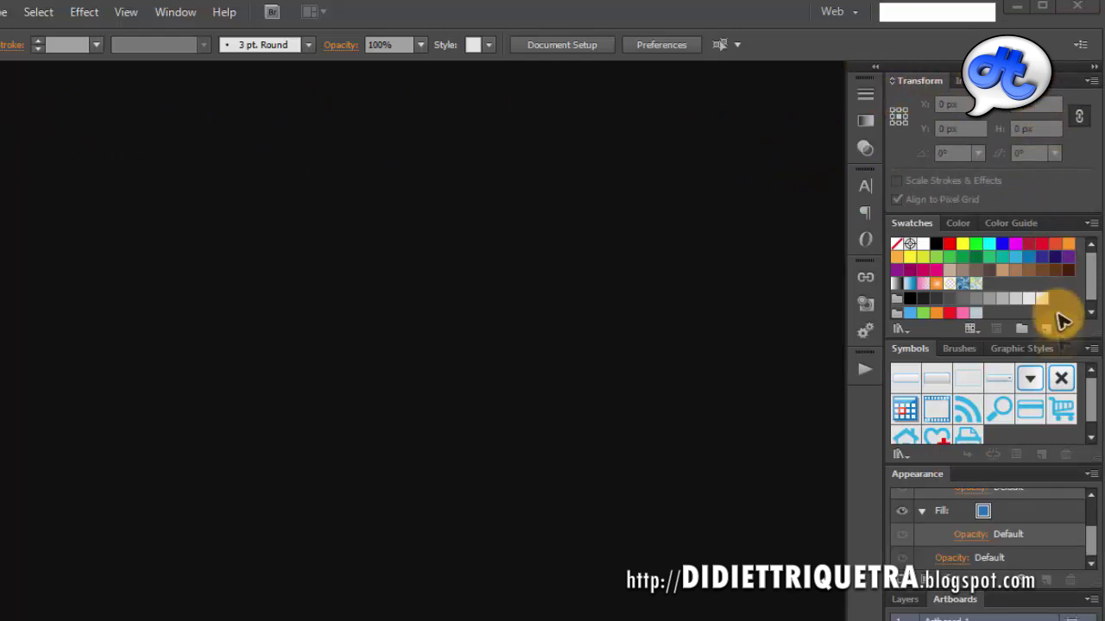
left_click(855, 12)
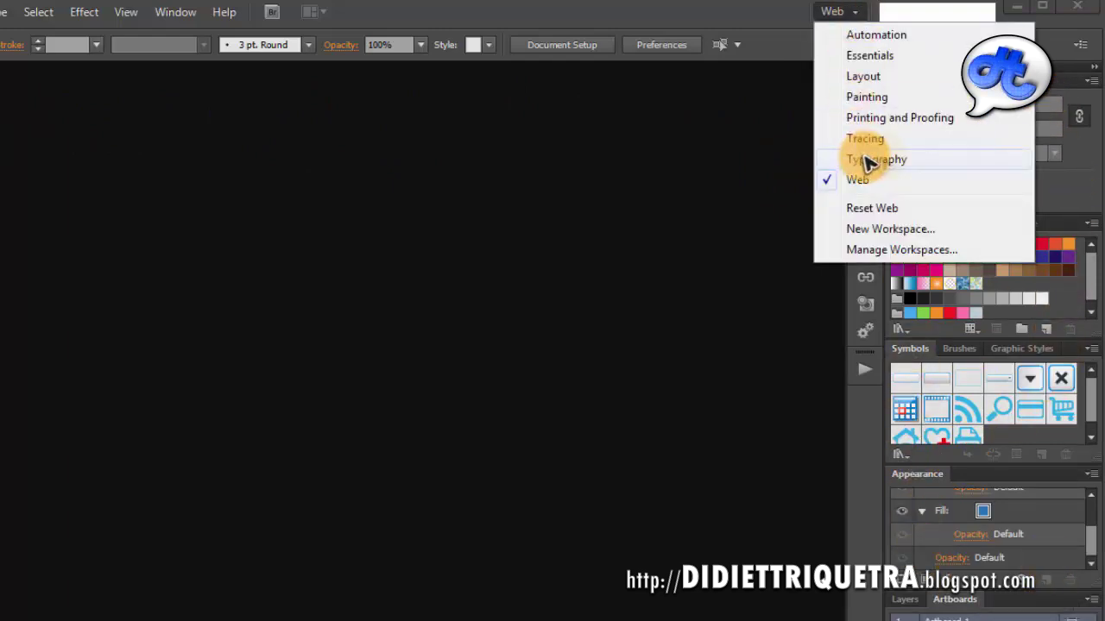
left_click(906, 160)
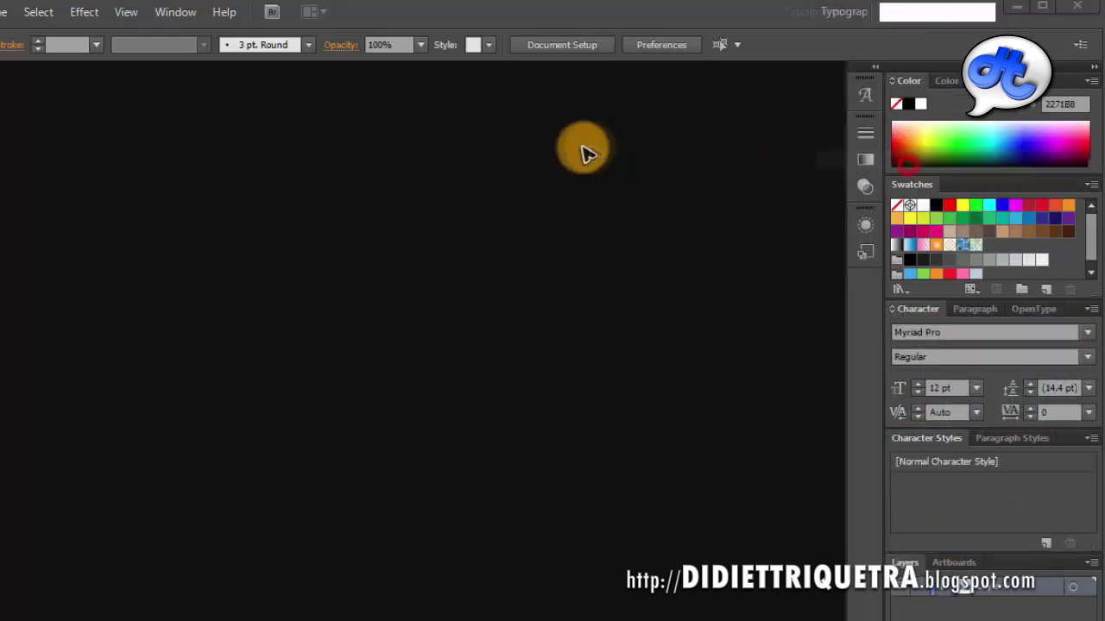
left_click(854, 12)
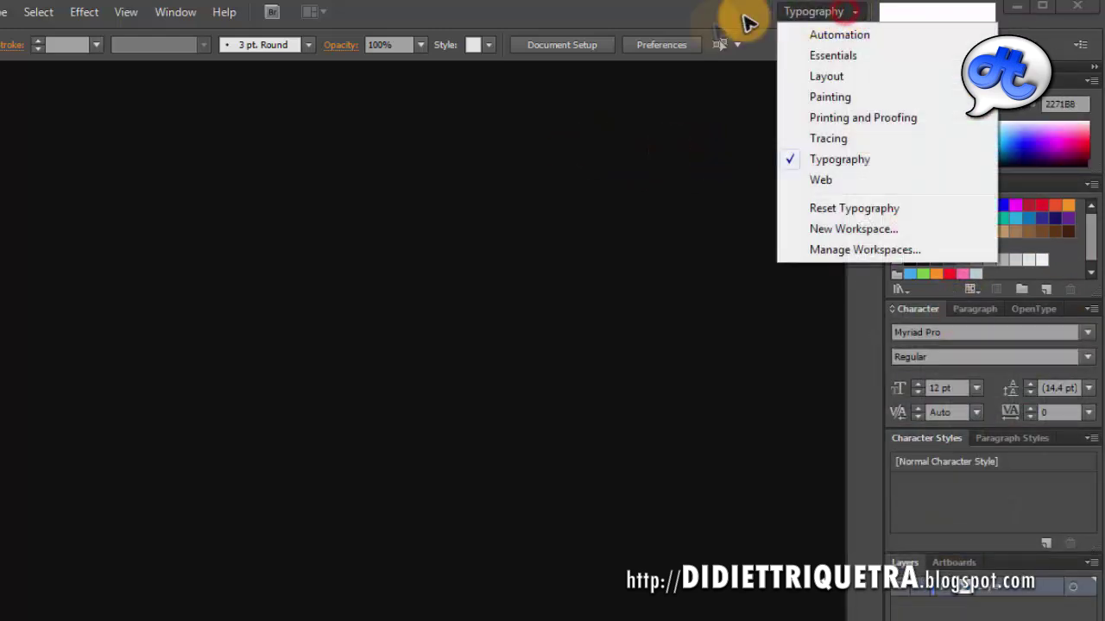
left_click(453, 171)
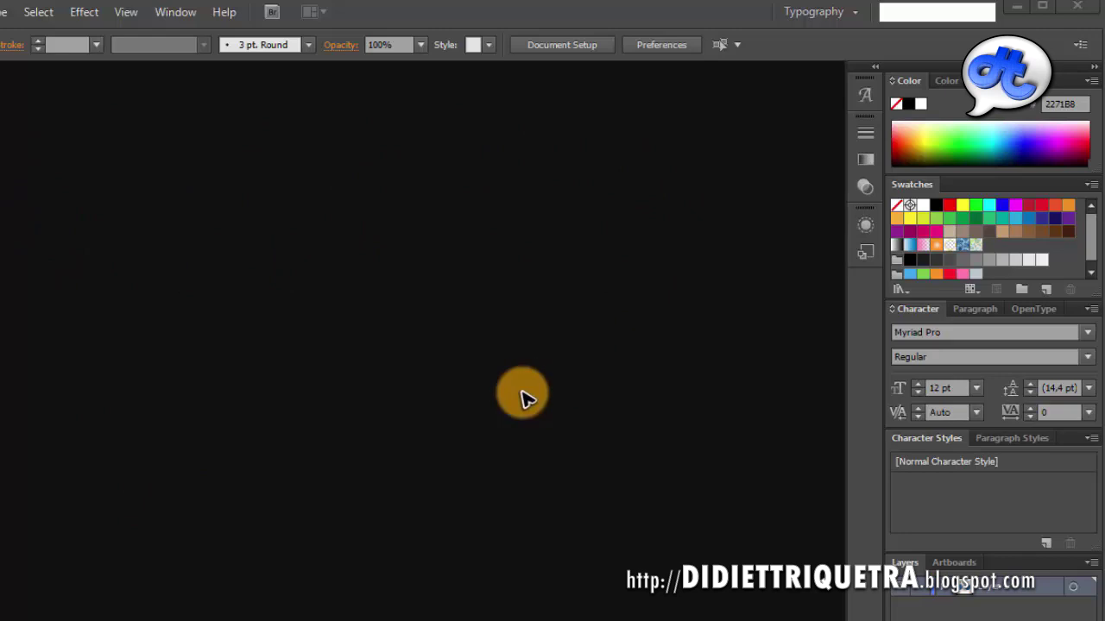
left_click(855, 12)
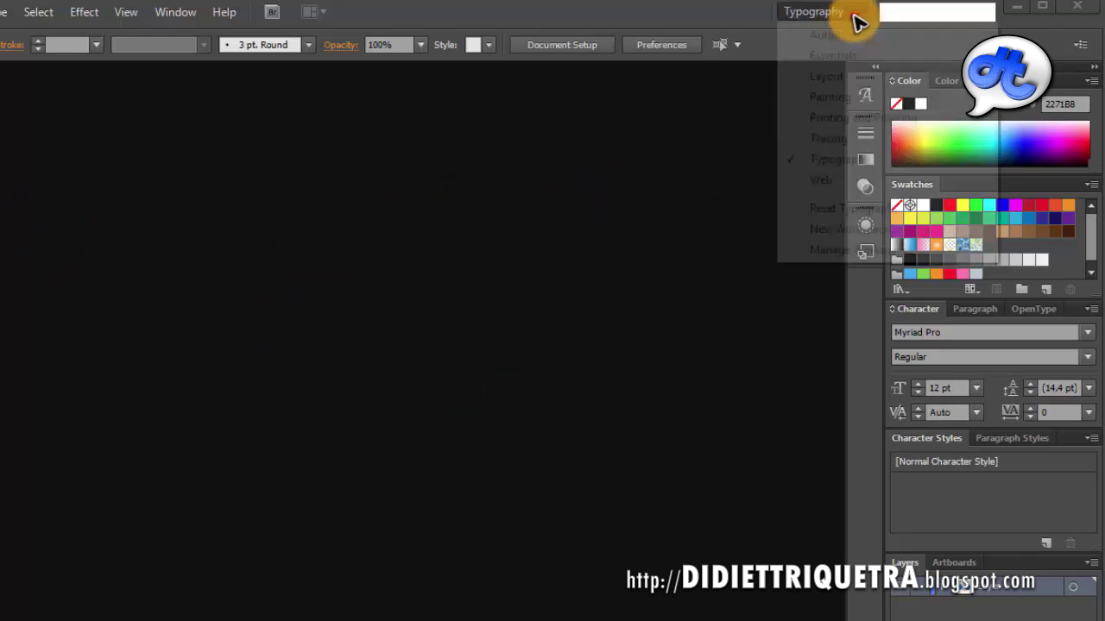
left_click(841, 57)
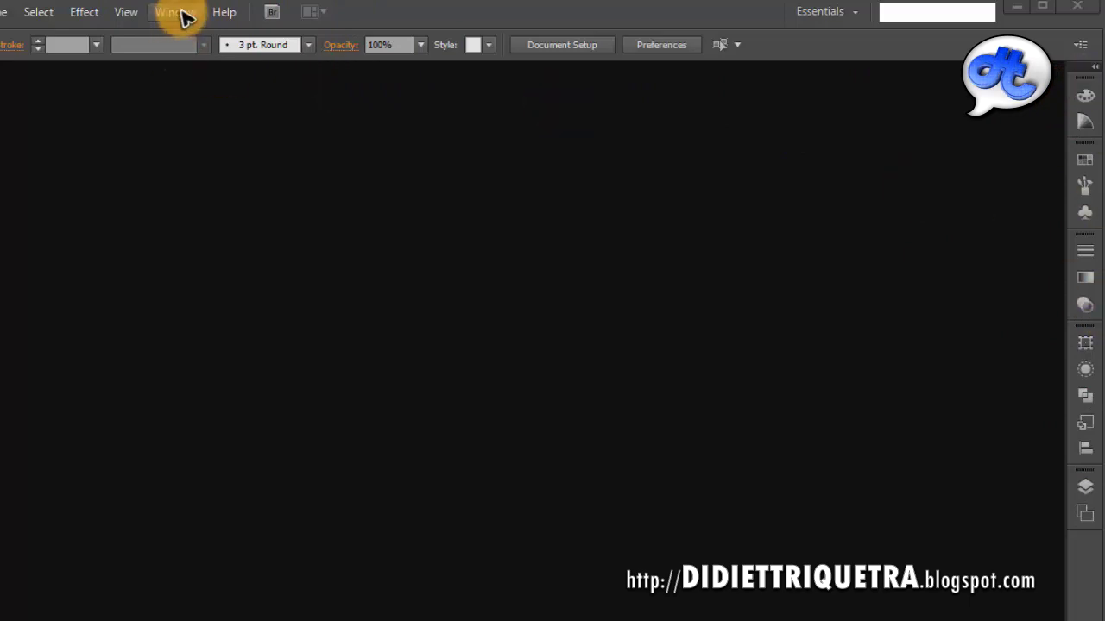
left_click(178, 12)
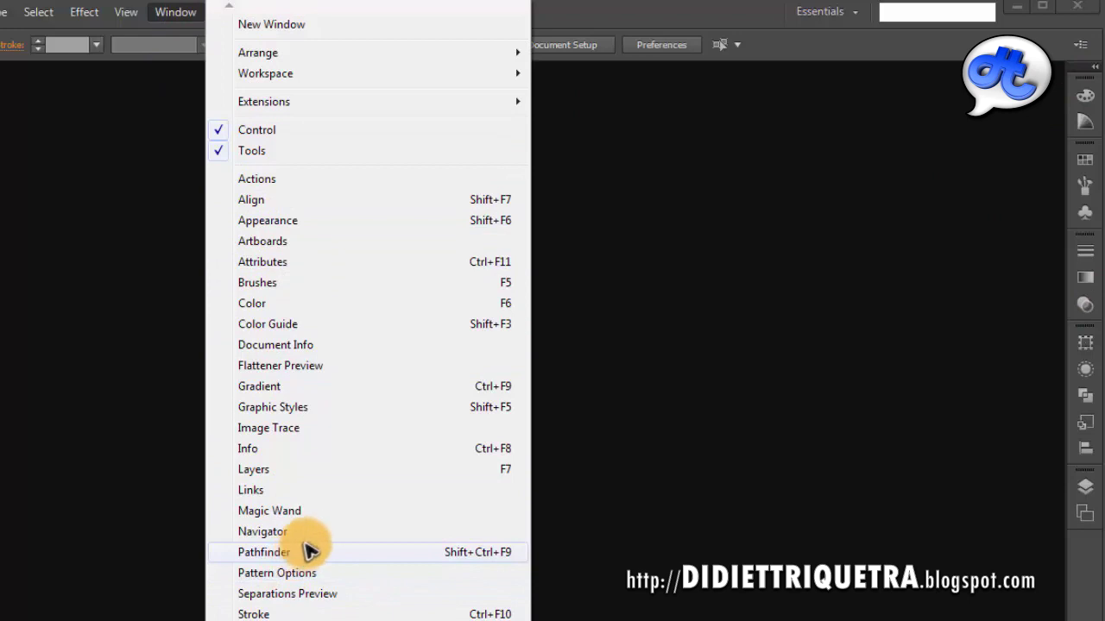
left_click(552, 404)
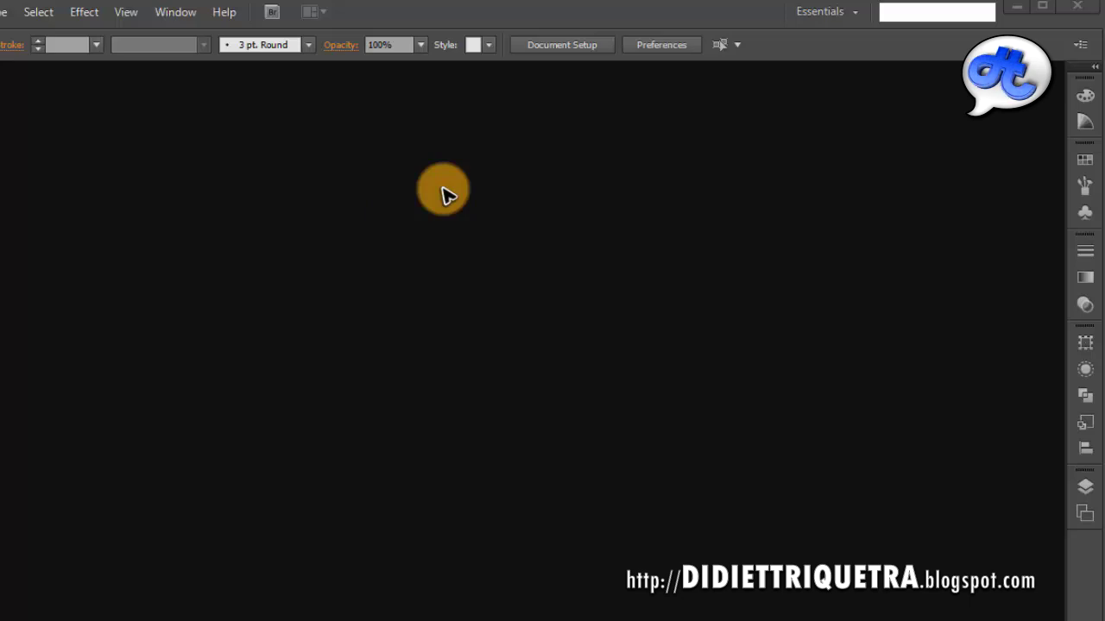
mouse_move(21, 82)
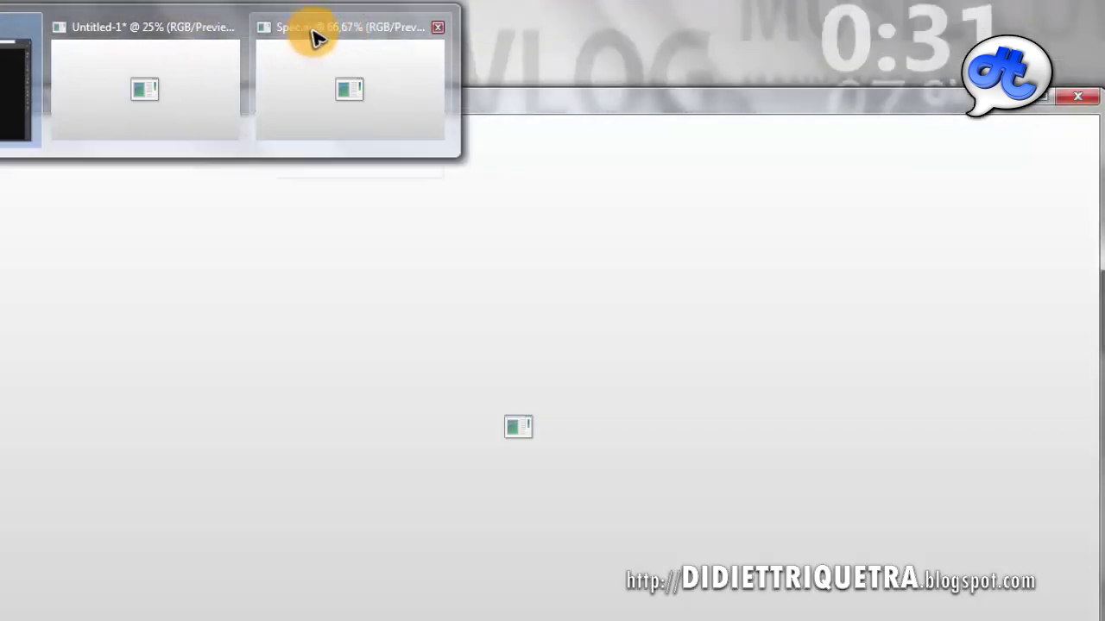
Bring Spec.ai to the front, dock it as a tab, and pan across the requirements poster
left_click(312, 39)
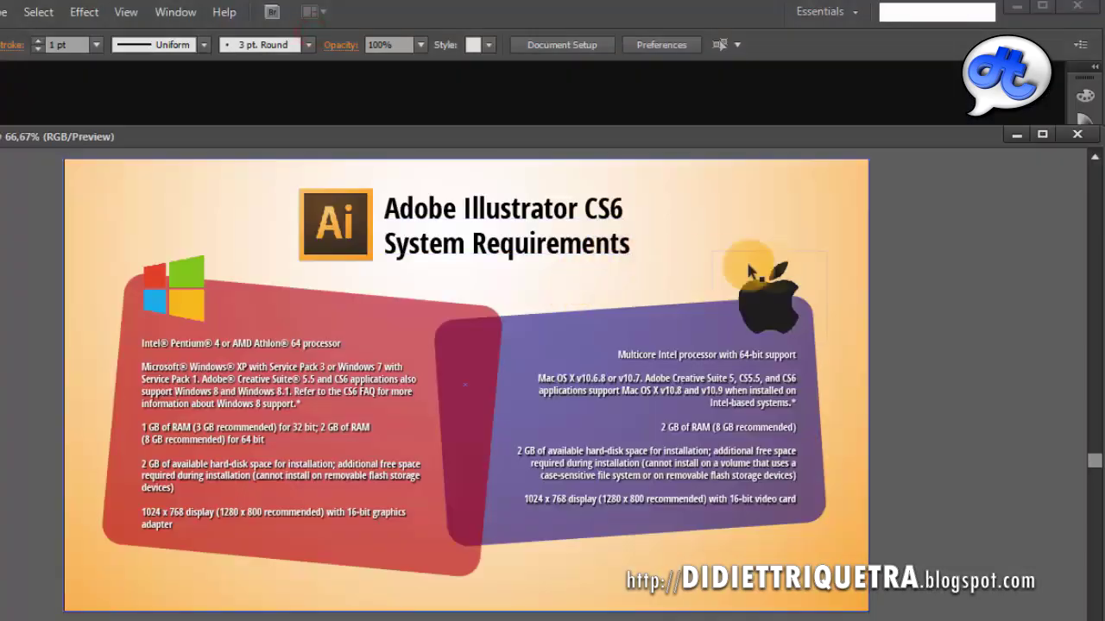
mouse_move(918, 134)
left_mouse_down()
mouse_move(898, 116)
mouse_move(949, 51)
left_mouse_up()
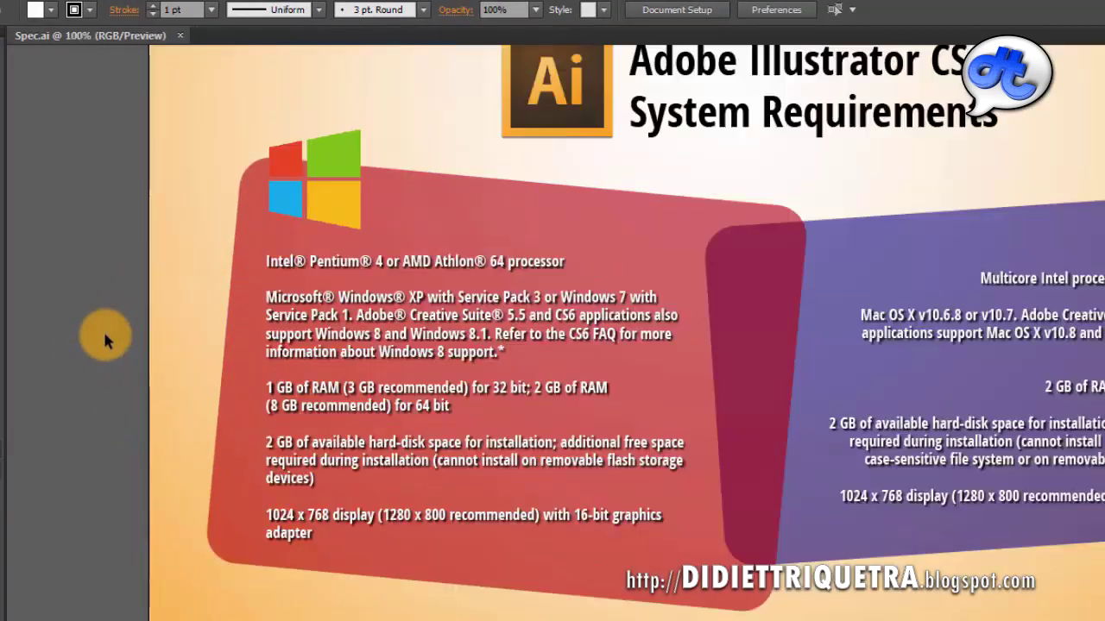
scroll(104, 326, "up", 1)
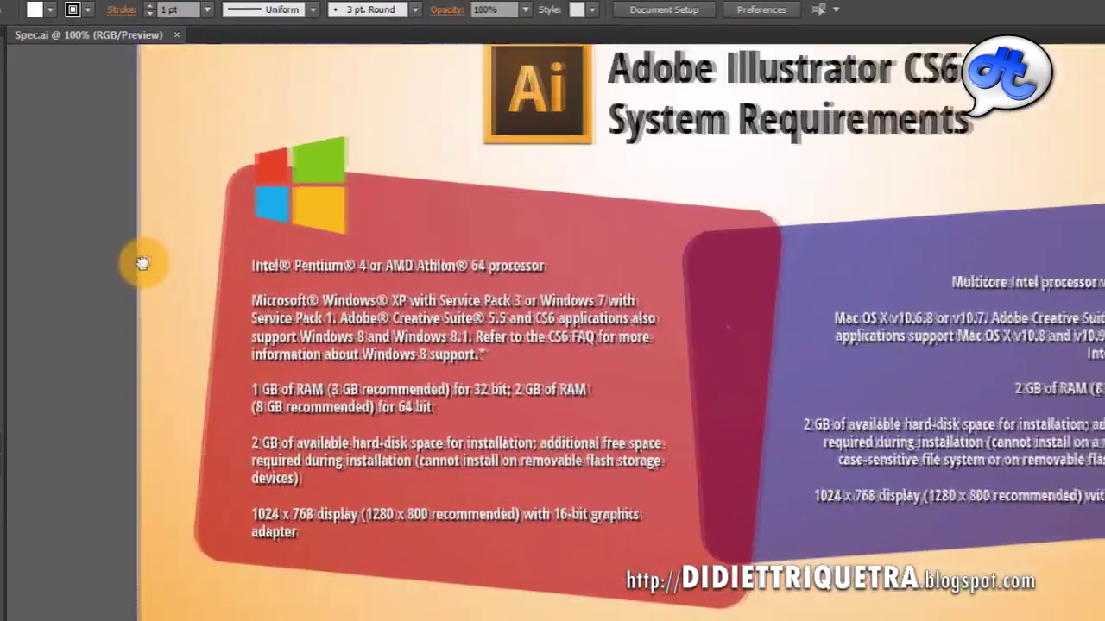
left_click_drag(143, 263, 29, 266)
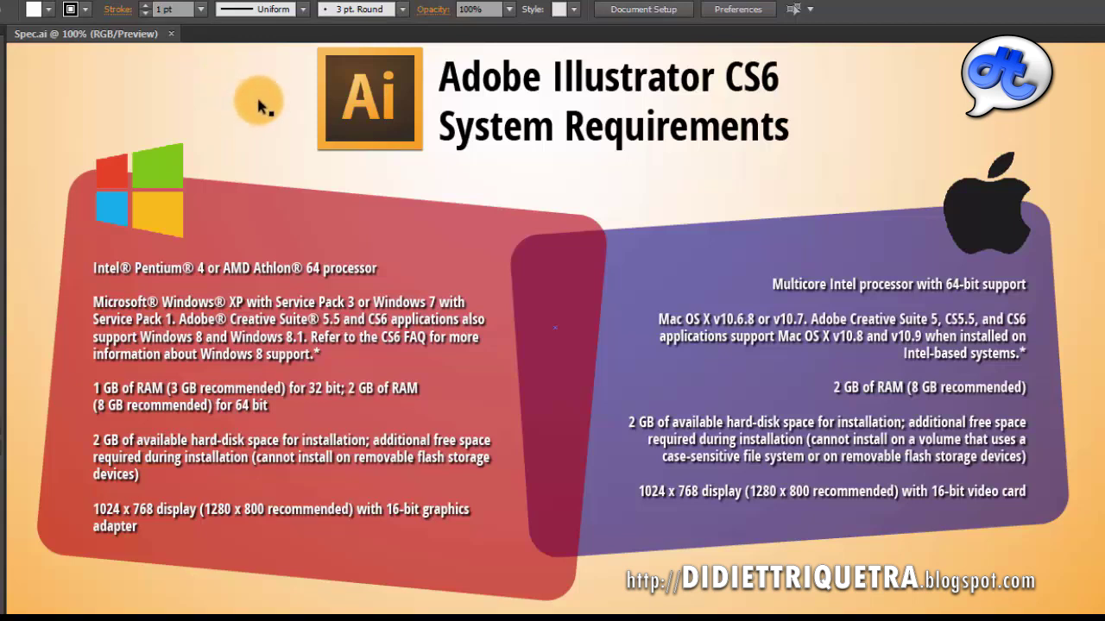
left_click(147, 192)
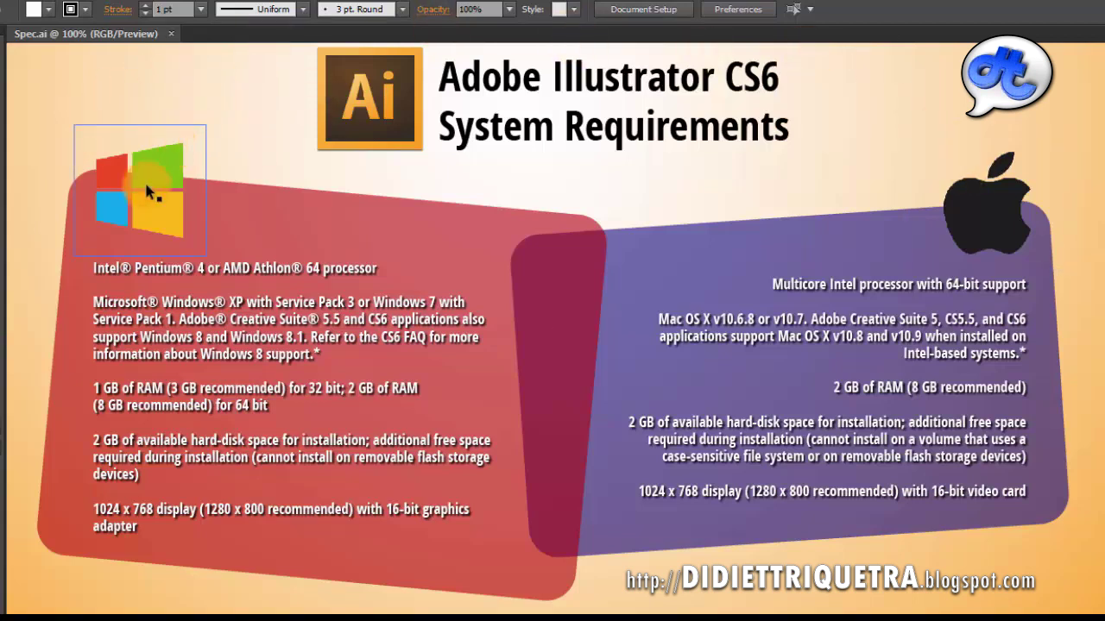
left_click(984, 207)
left_click(237, 138)
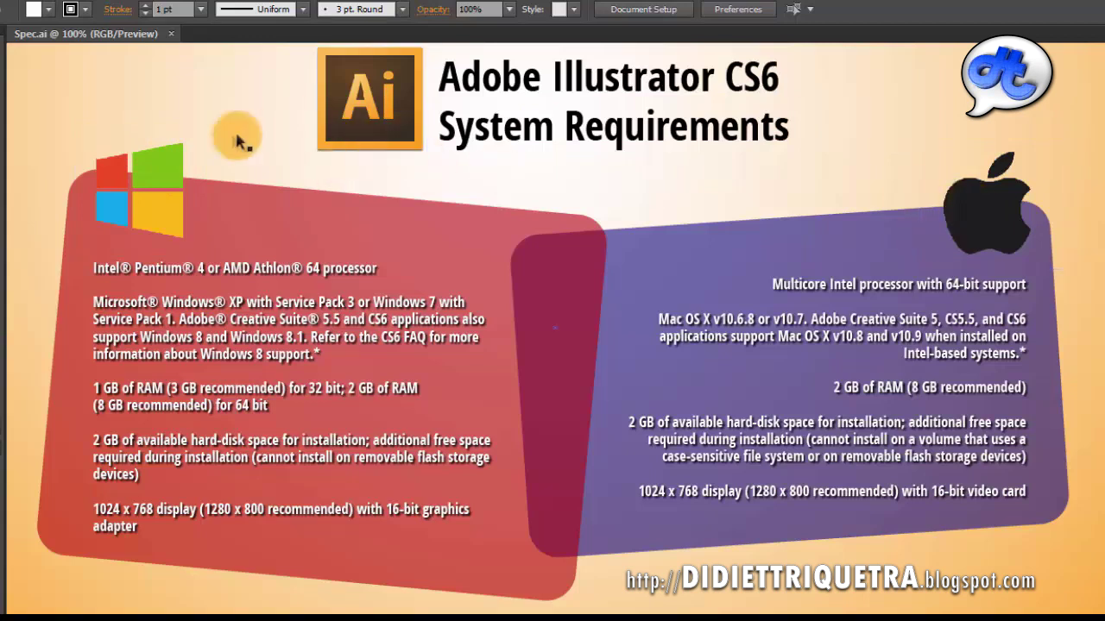
left_click(151, 160)
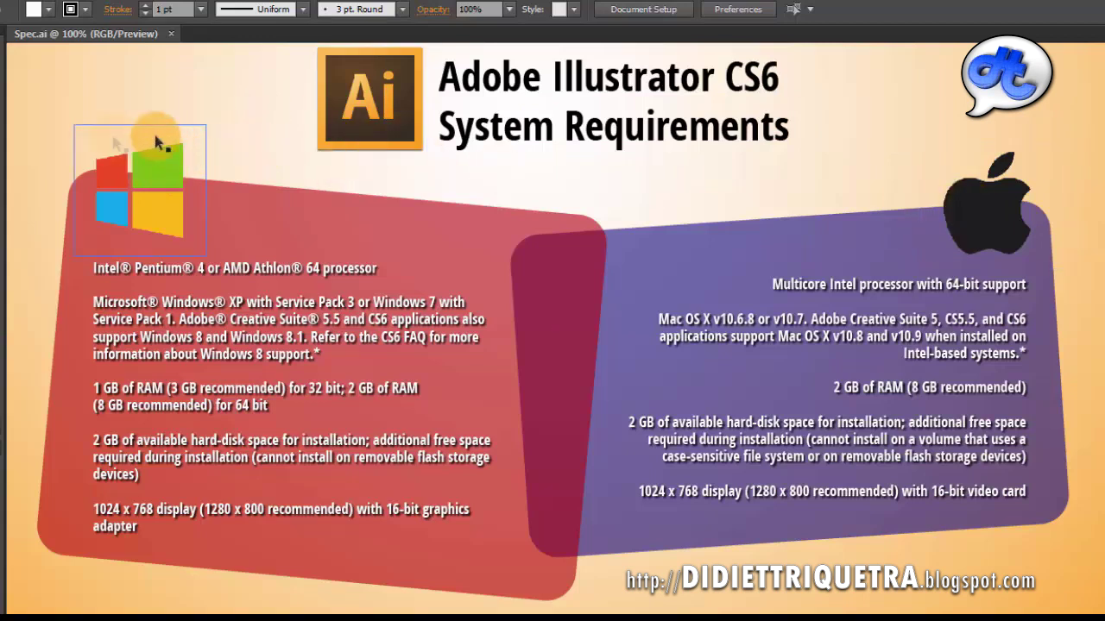
left_click(26, 285)
left_click(86, 259)
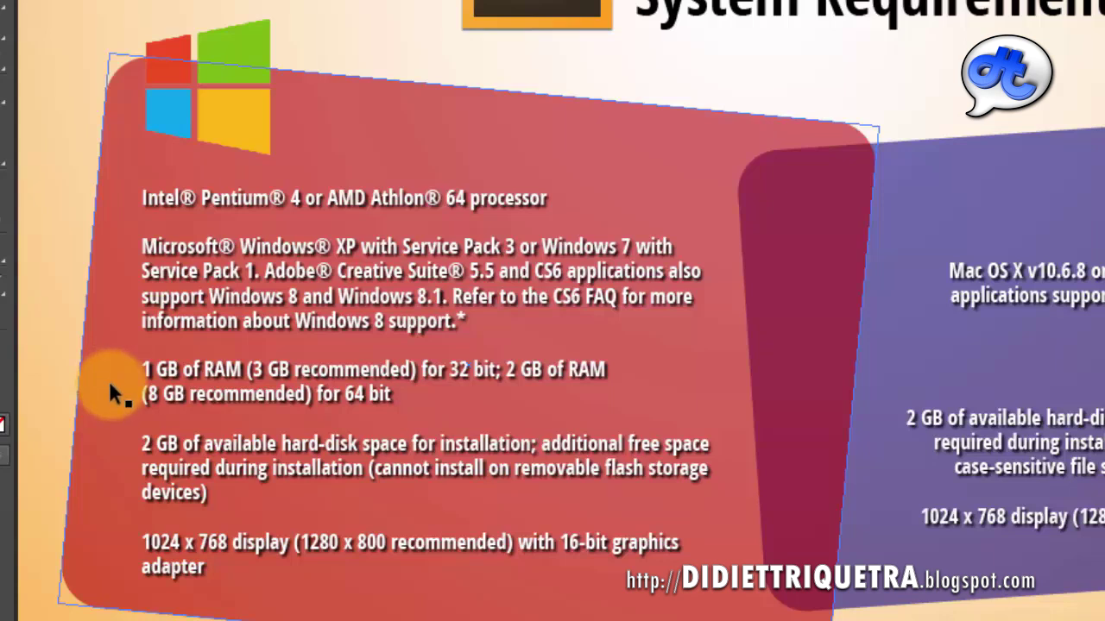
left_click(68, 449)
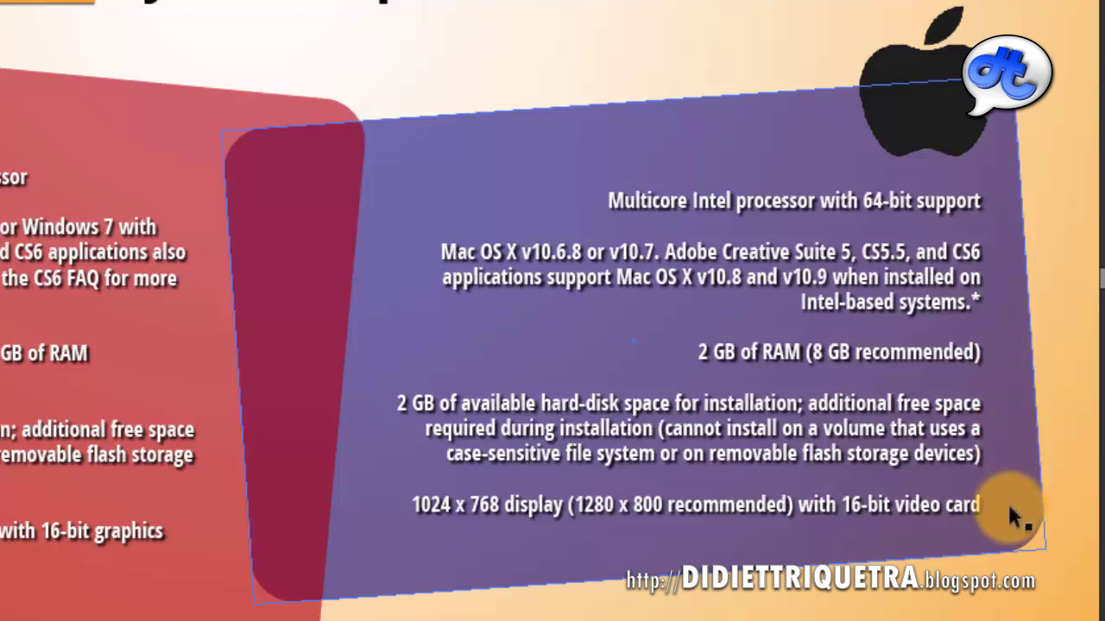
Select the purple Mac requirements panel, then search the Start menu for 'paint' to launch Paint
left_click(818, 587)
left_click(436, 557)
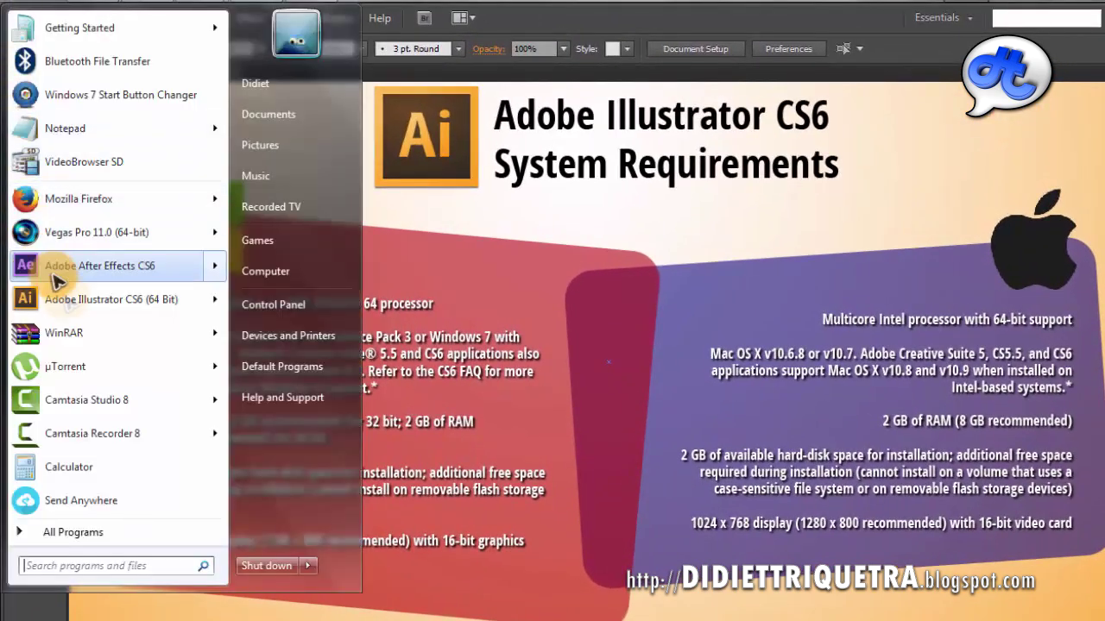
left_click(95, 570)
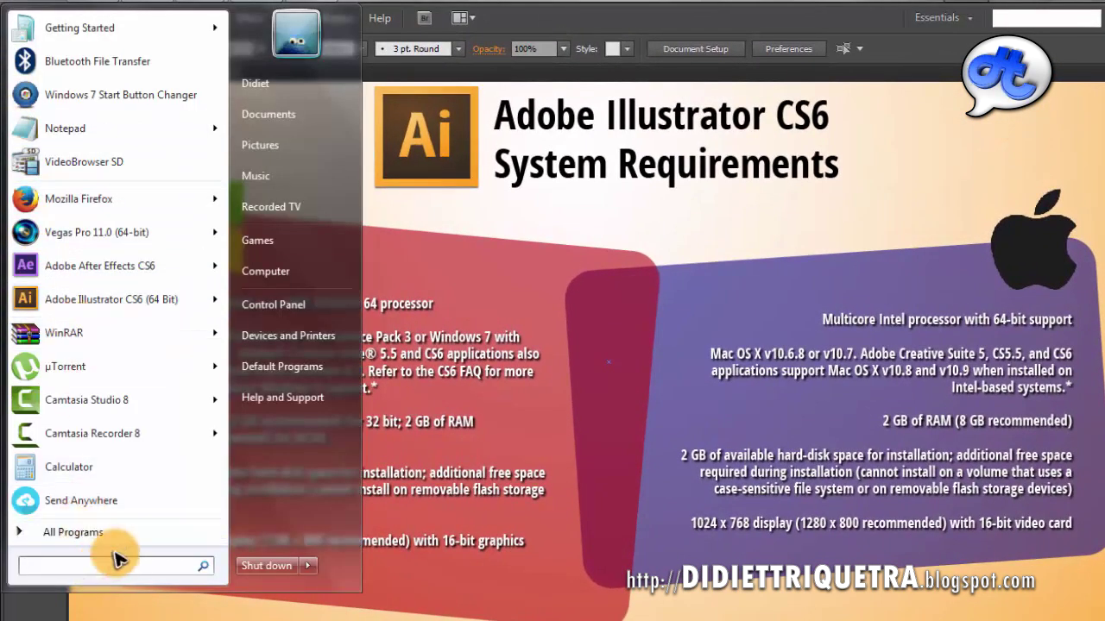
type("paint")
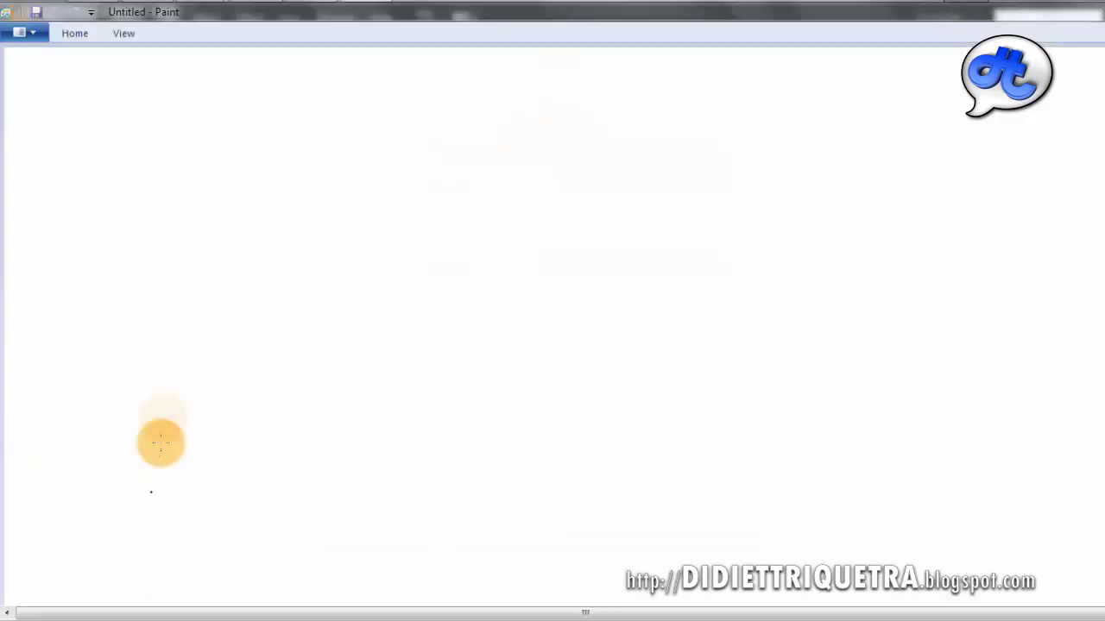
Draw a black freehand looping scribble on Paint's canvas, then close Paint with Alt+F4
mouse_move(305, 158)
left_mouse_down()
mouse_move(348, 149)
mouse_move(358, 267)
left_mouse_up()
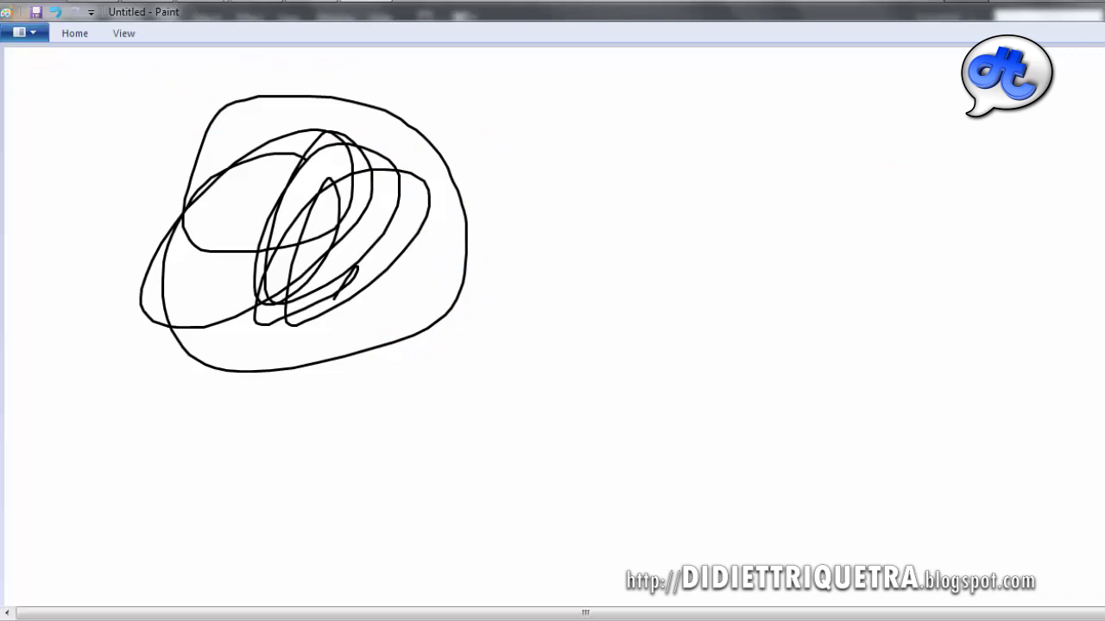
key("alt+F4")
Discard the Paint scribble, return to Untitled-1 out of full screen, and select the Bitmap circle
left_click(644, 332)
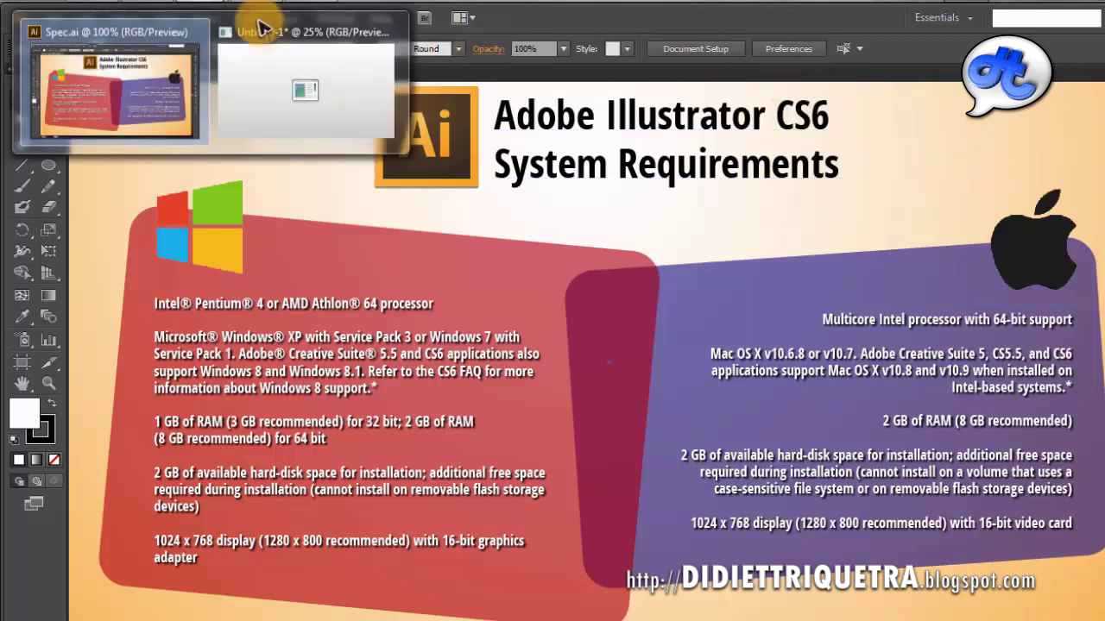
left_click(301, 34)
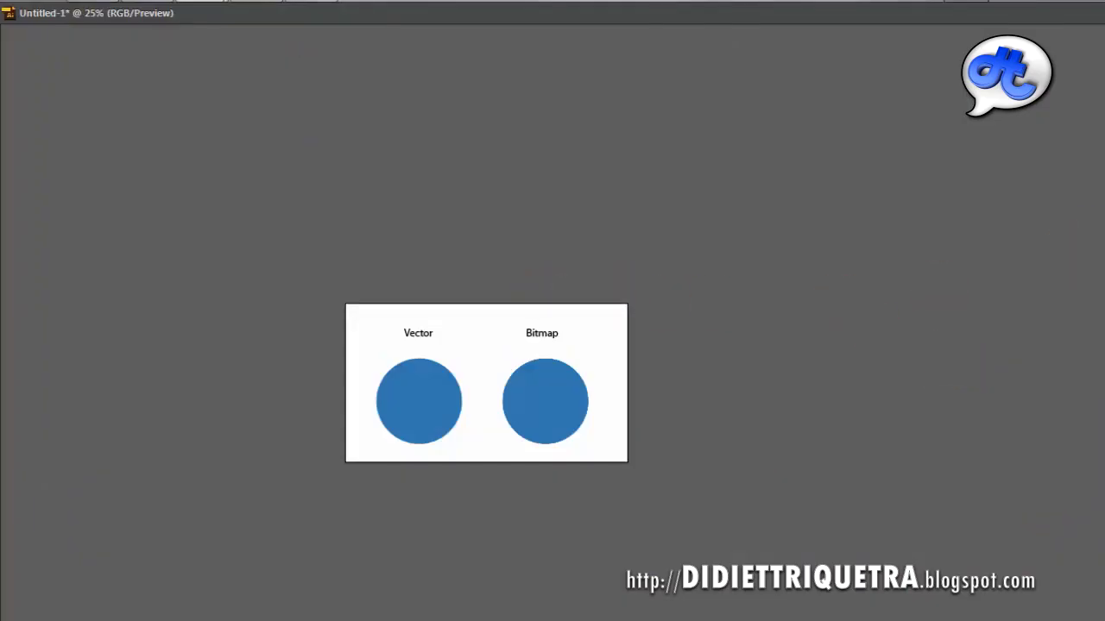
key("f")
left_click_drag(397, 138, 401, 89)
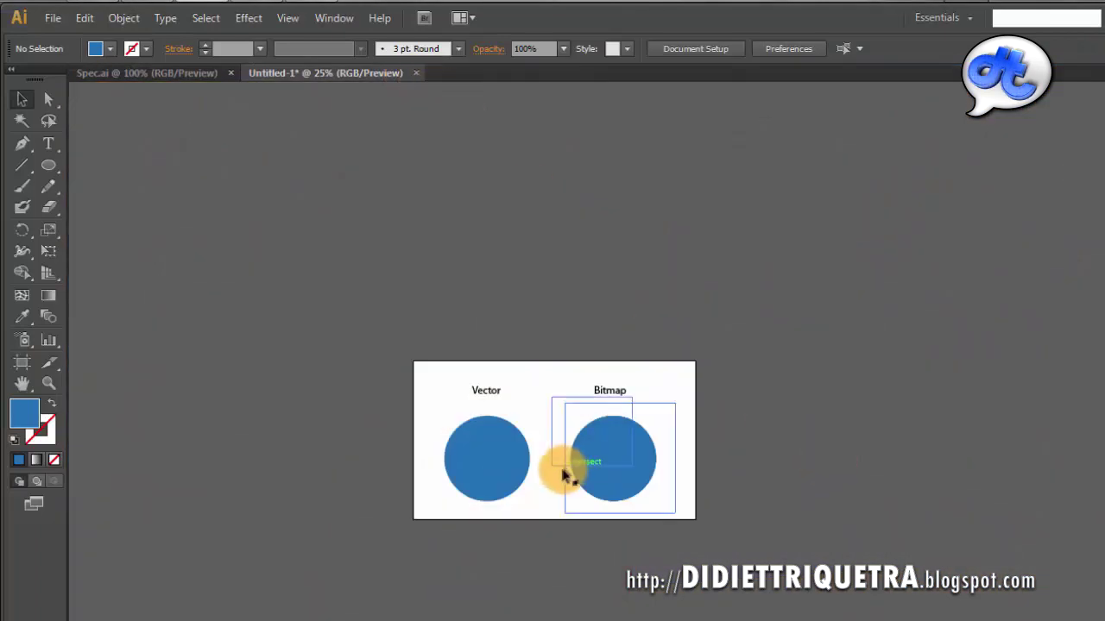
scroll(562, 468, "down", 2)
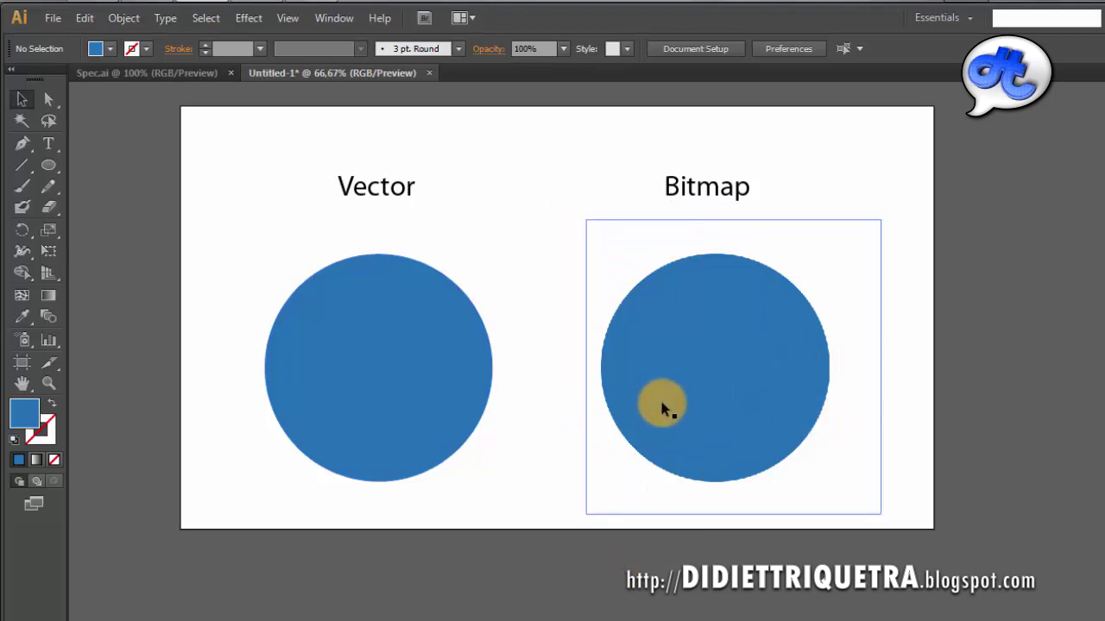
left_click(661, 401)
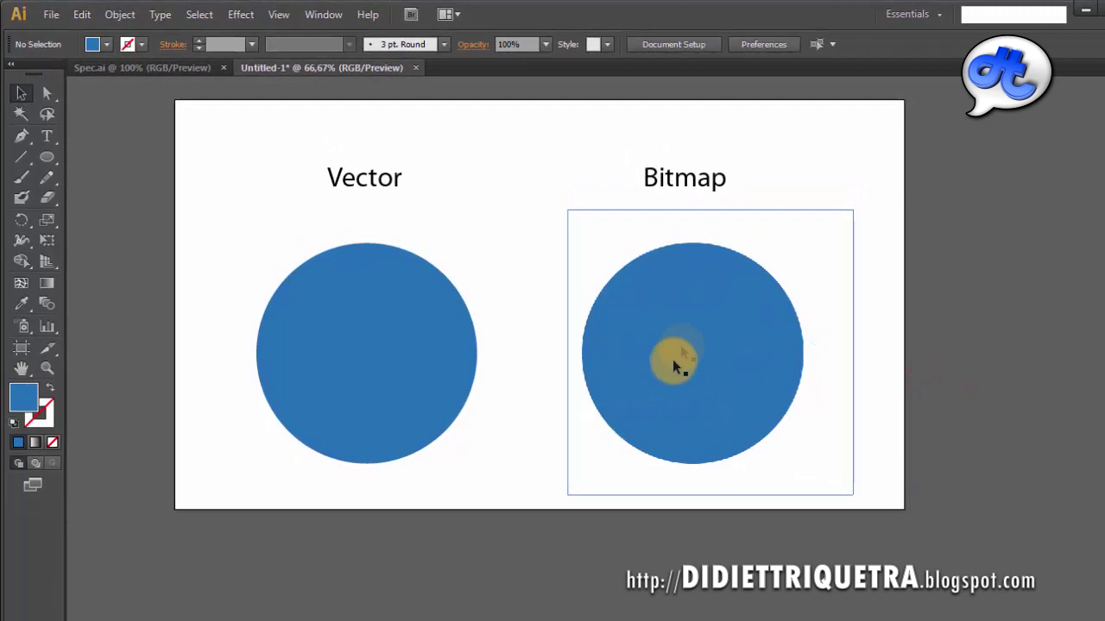
left_click(639, 350)
scroll(649, 328, "down", 3)
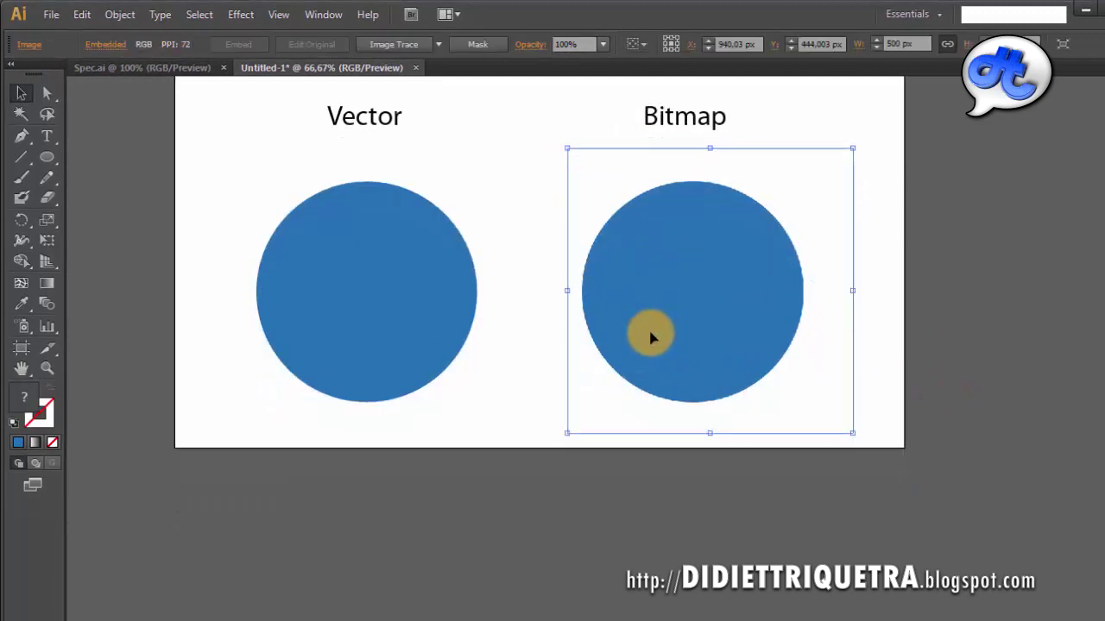
scroll(648, 305, "up", 2)
scroll(651, 305, "down", 3)
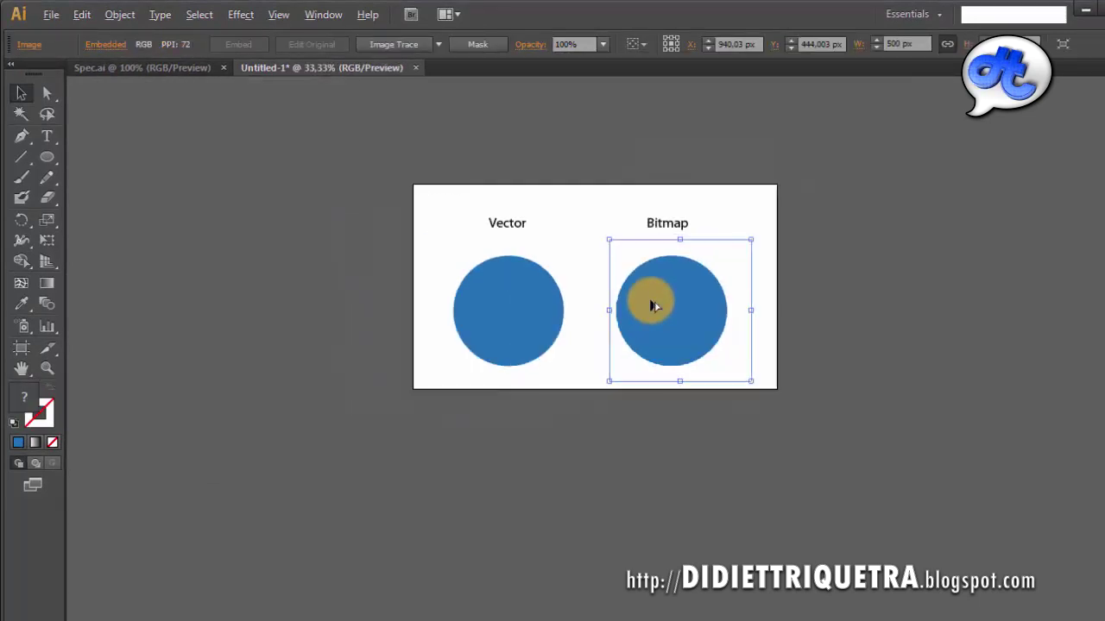
scroll(653, 305, "down", 2)
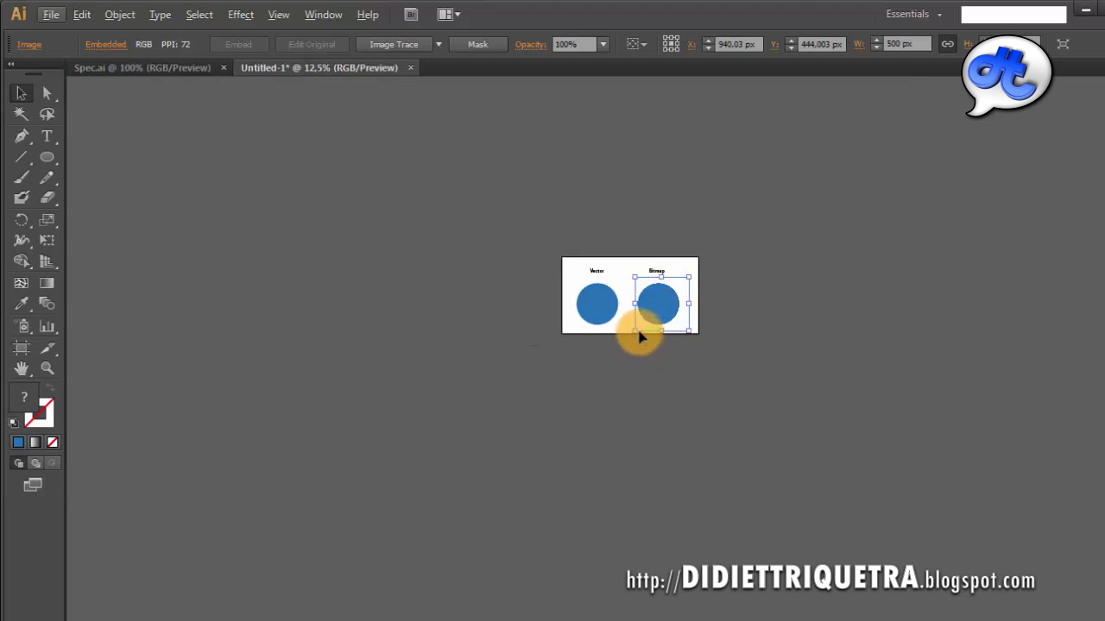
left_click_drag(640, 330, 439, 589)
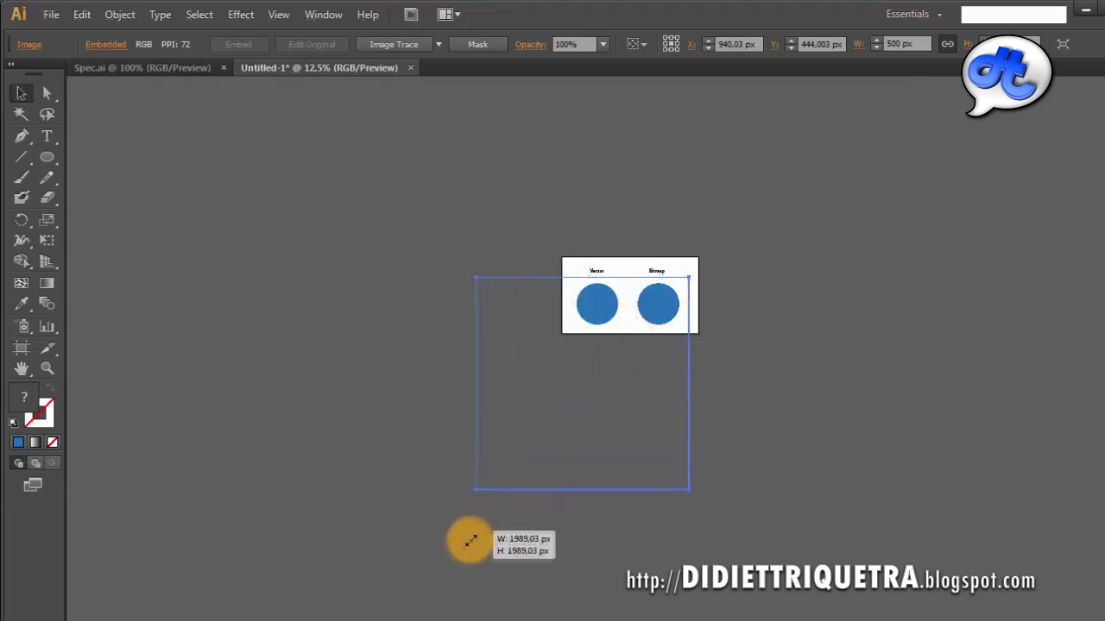
scroll(636, 370, "up", 1)
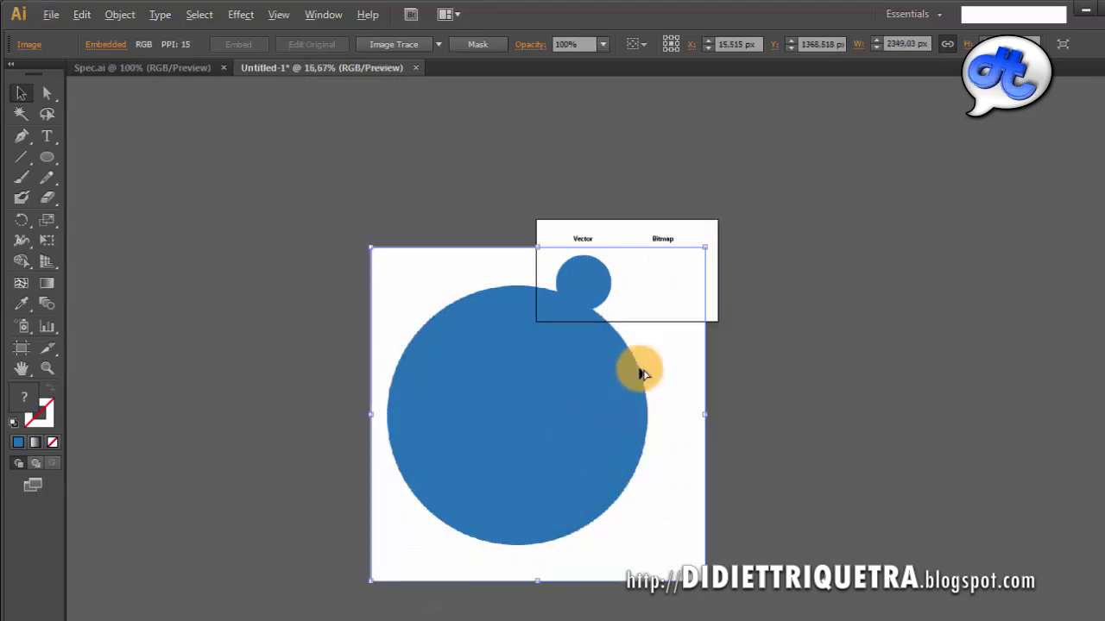
scroll(640, 373, "up", 2)
scroll(641, 373, "up", 2)
scroll(639, 370, "up", 2)
scroll(639, 369, "up", 2)
scroll(643, 358, "up", 1)
scroll(647, 380, "down", 1)
scroll(653, 437, "down", 1)
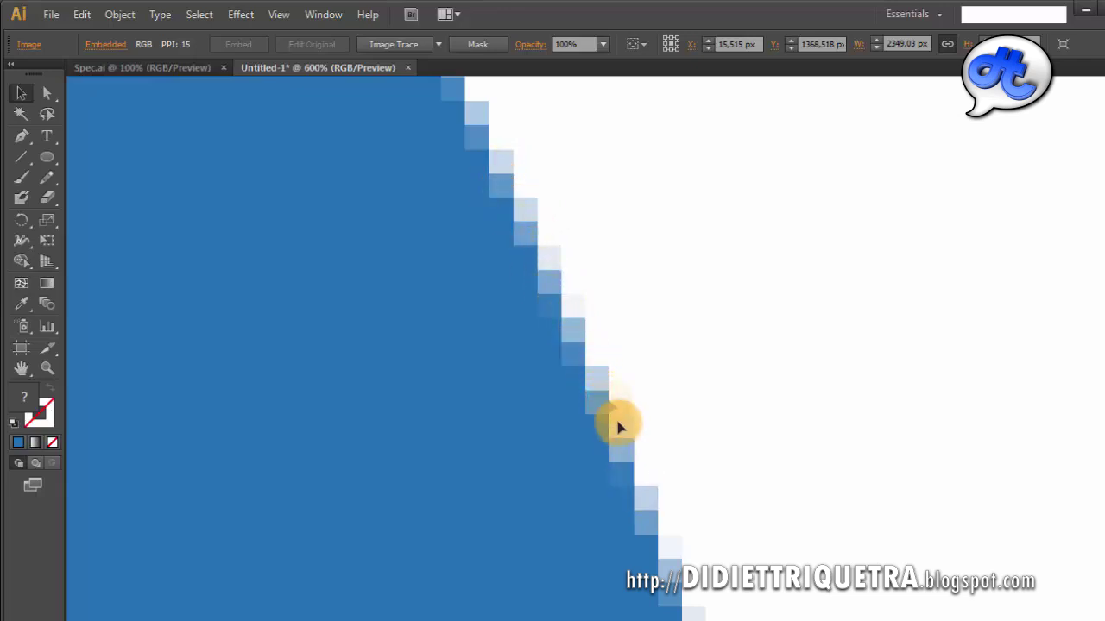
scroll(539, 263, "down", 3)
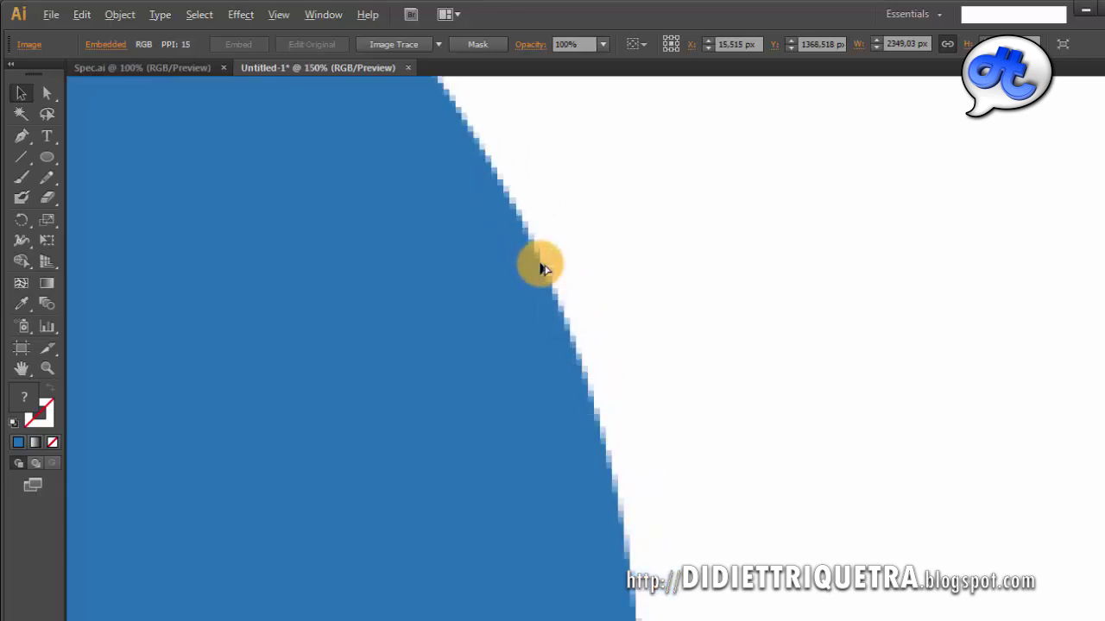
scroll(539, 264, "down", 8)
scroll(518, 311, "down", 3)
key("Delete")
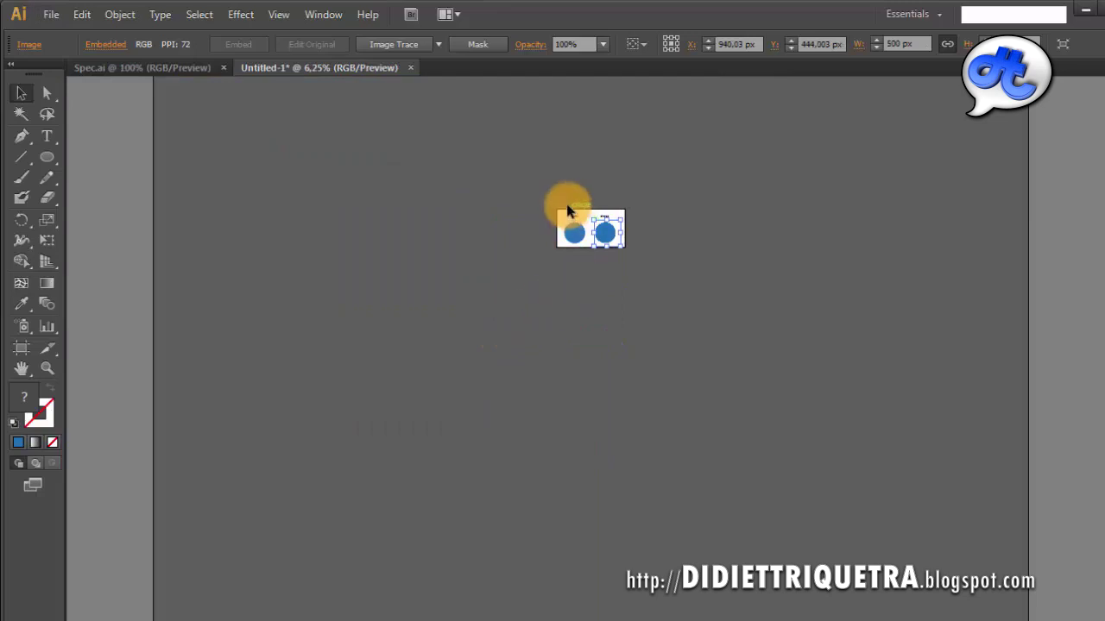
scroll(567, 209, "up", 4)
Select the Vector circle and drag a corner handle to scale it far beyond the artboard
left_click(590, 315)
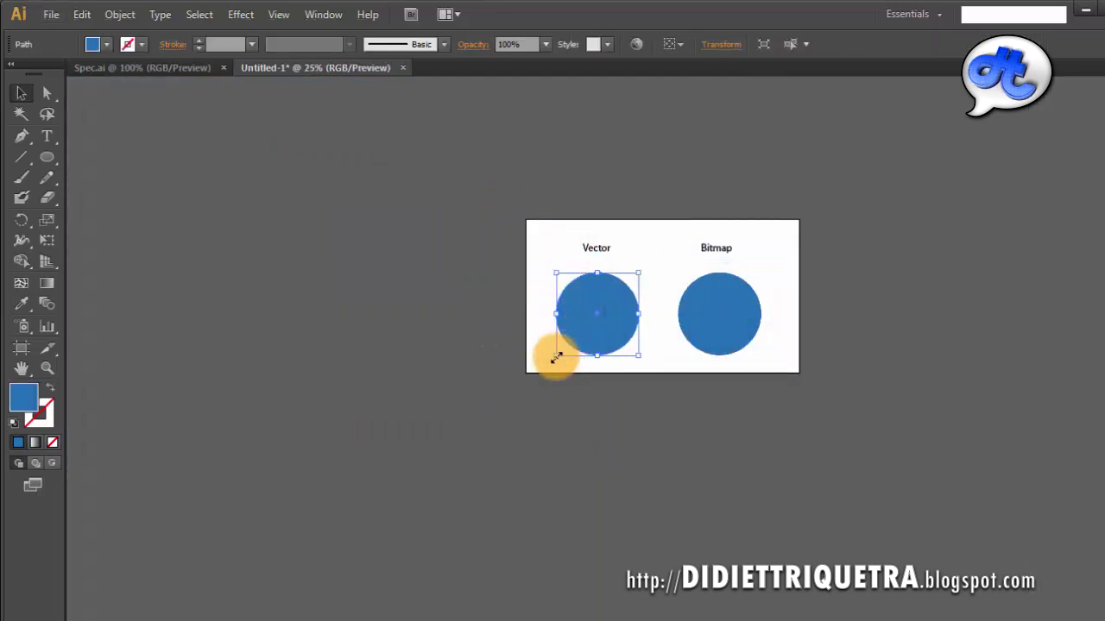
left_click_drag(556, 356, 359, 554)
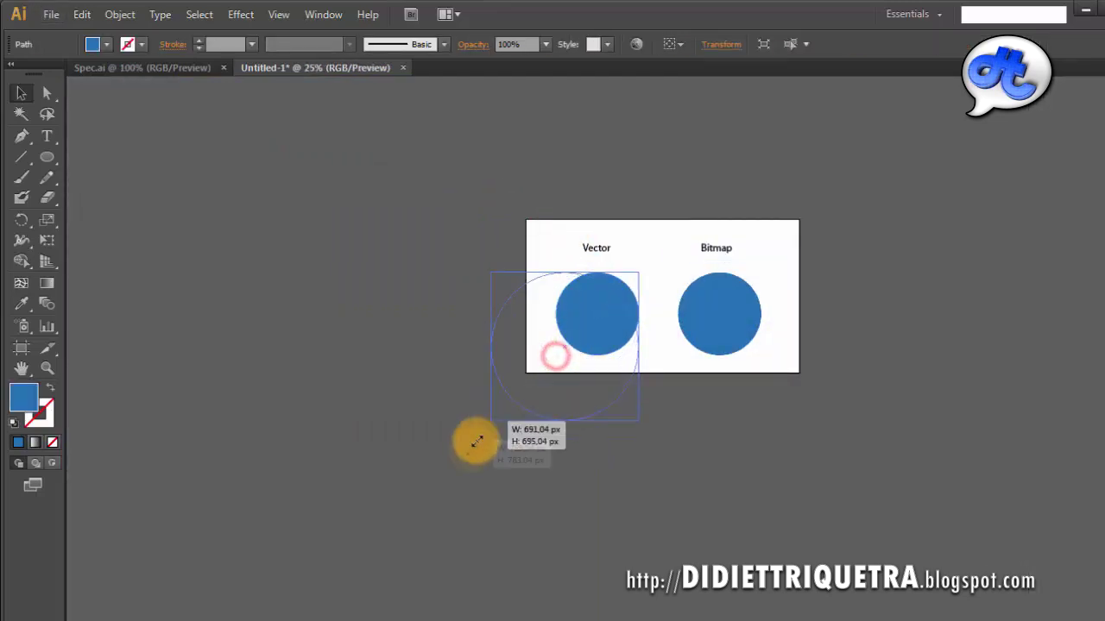
scroll(414, 397, "down", 5)
scroll(437, 285, "down", 1)
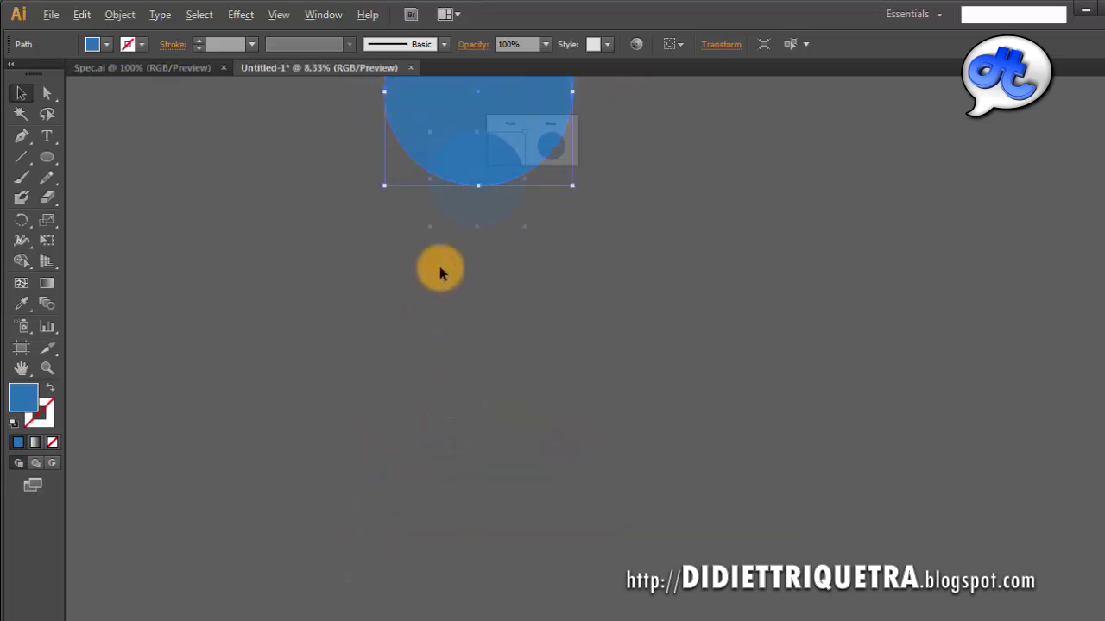
scroll(440, 255, "down", 2)
left_click_drag(540, 388, 396, 532)
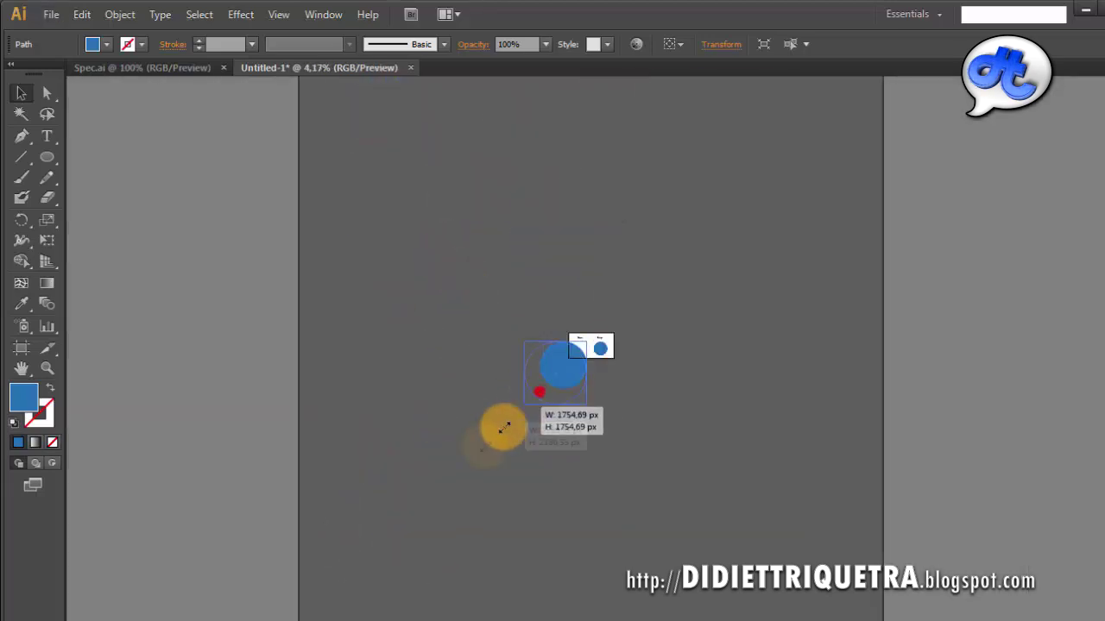
Zoom in on the enlarged circle's smooth edge, then fit the view with Ctrl+0 and deselect
scroll(559, 389, "up", 2)
scroll(556, 382, "up", 3)
scroll(543, 380, "up", 3)
scroll(604, 366, "up", 4)
scroll(620, 355, "up", 3)
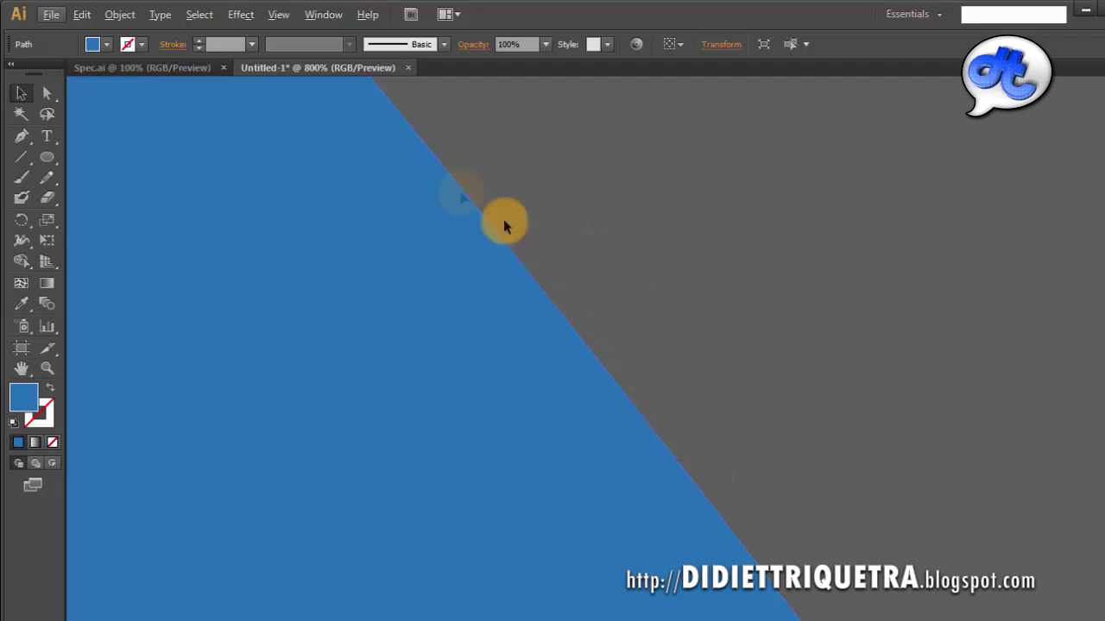
key("ctrl+0")
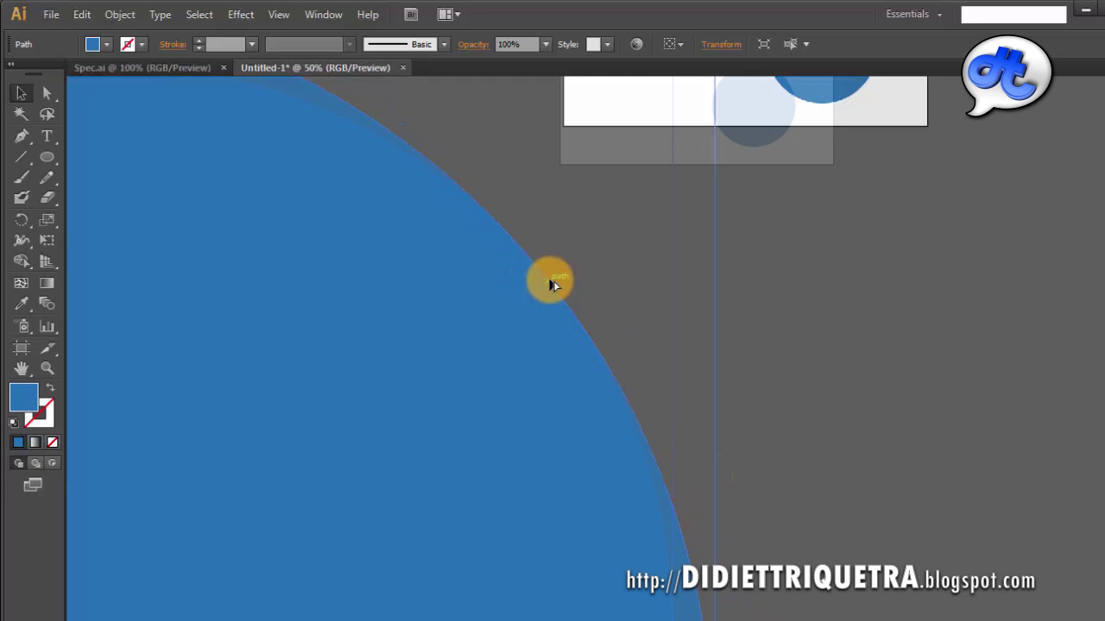
scroll(572, 375, "up", 3)
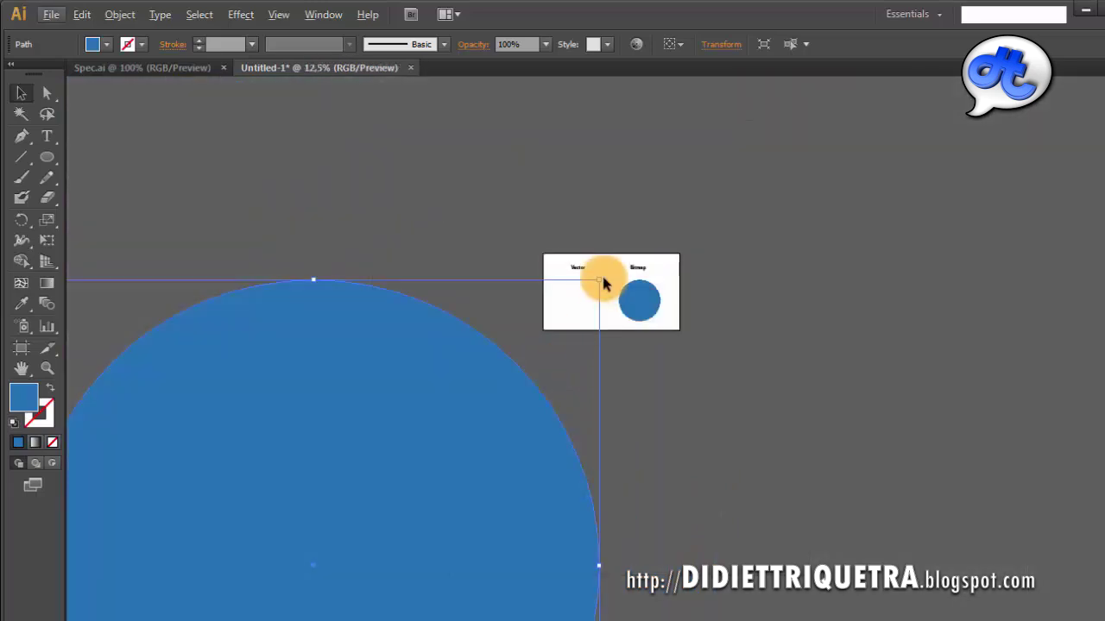
left_click(633, 346)
Draw a small ellipse under the Vector label and stretch it into a huge ellipse
left_click(47, 157)
scroll(593, 316, "up", 3)
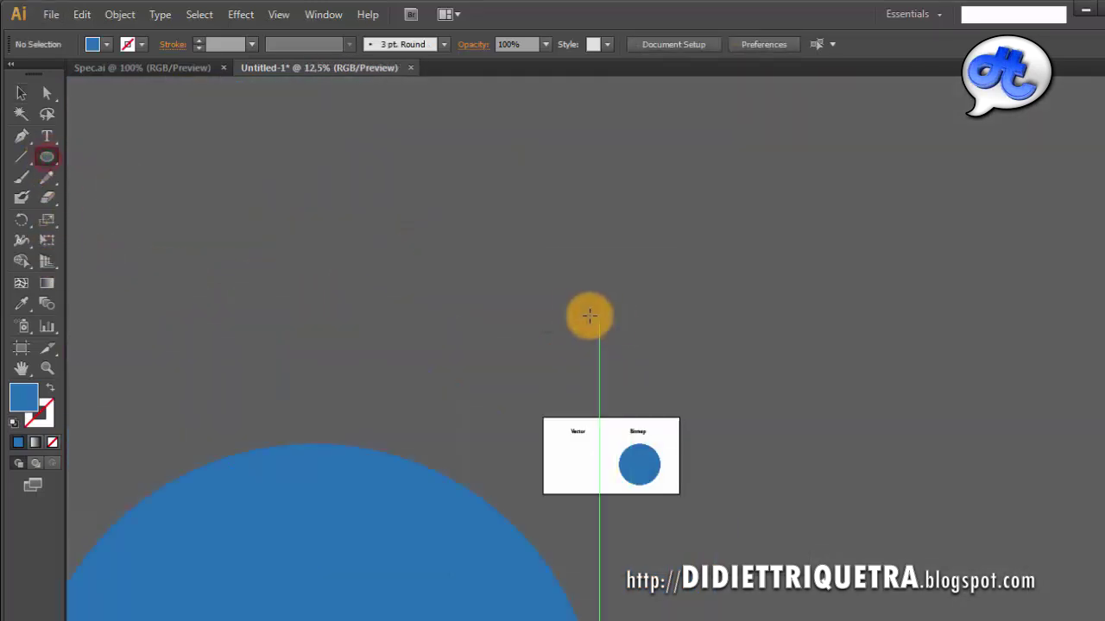
scroll(581, 490, "up", 3)
left_click_drag(525, 375, 540, 394)
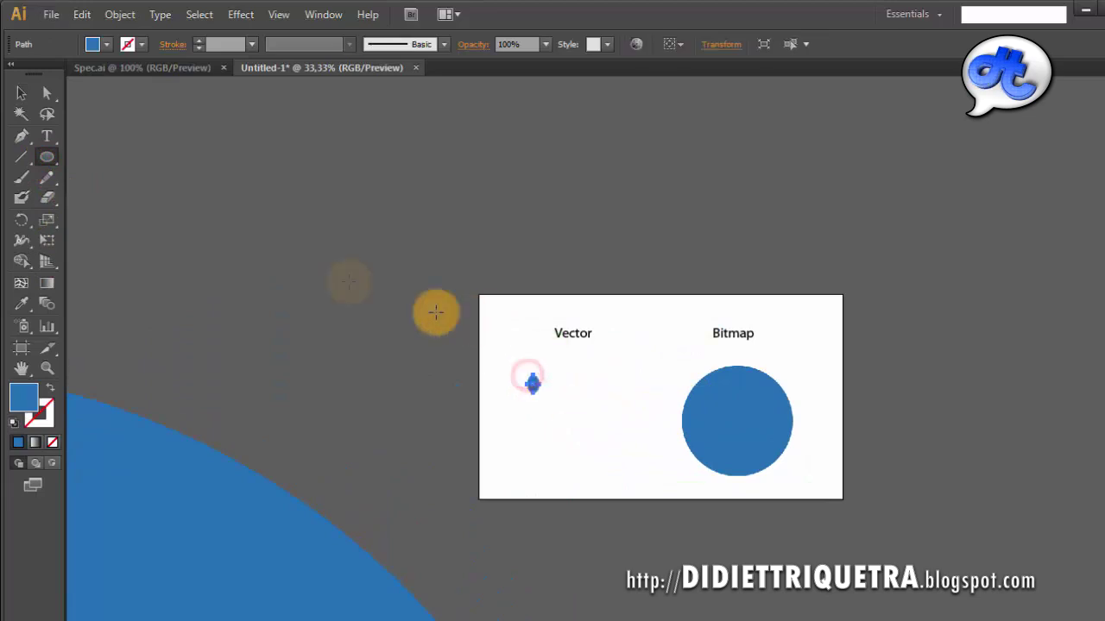
key("v")
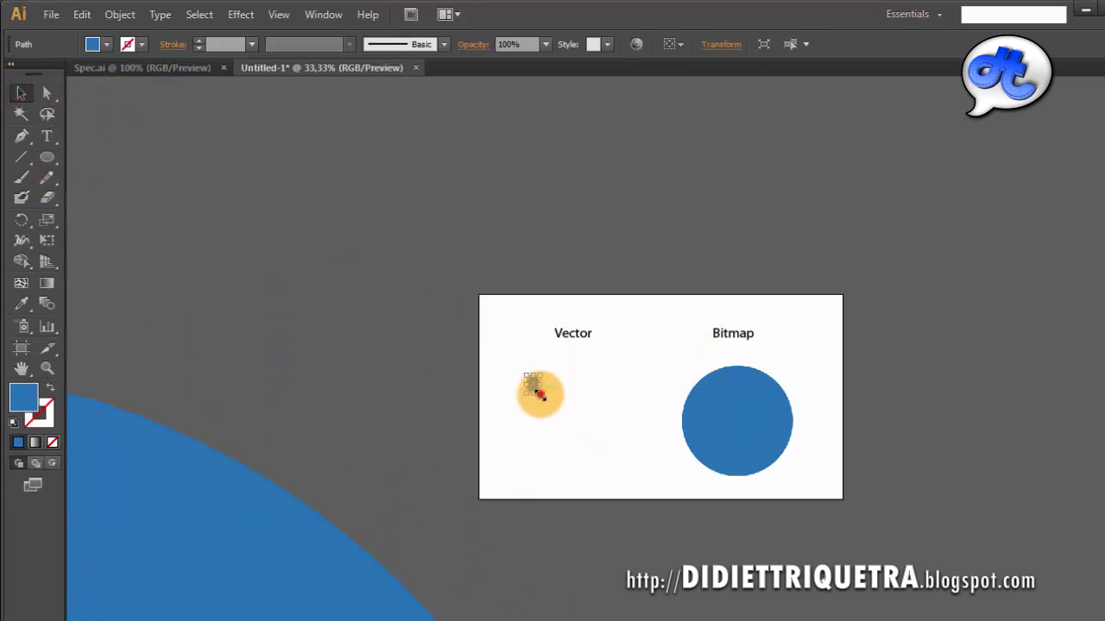
left_click_drag(537, 393, 889, 573)
Move the large ellipse back onto the artboard
scroll(380, 408, "up", 3)
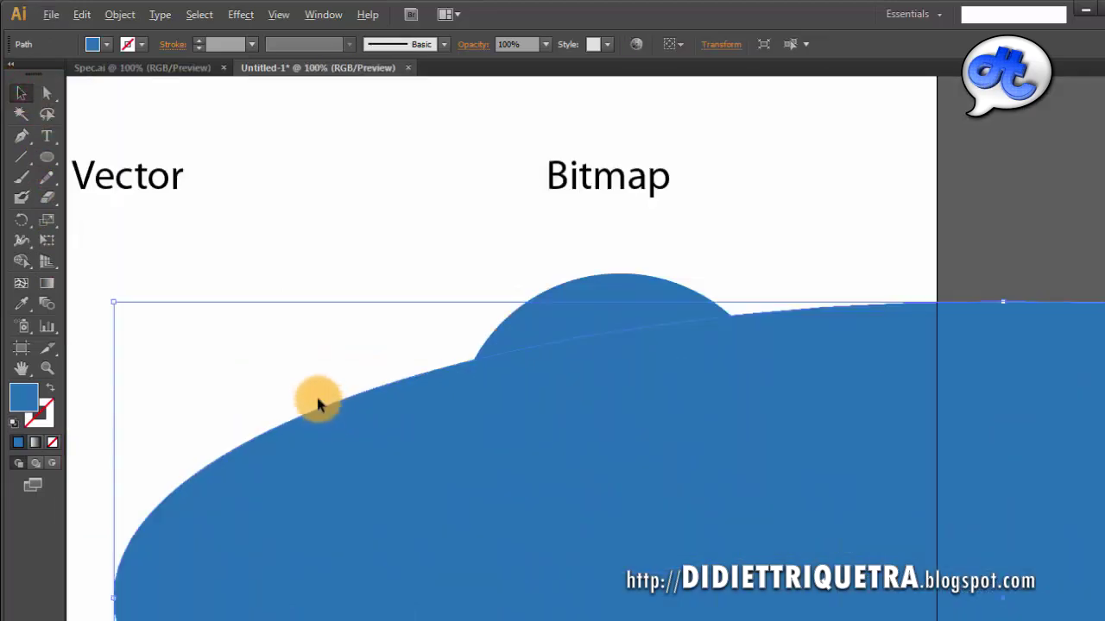
scroll(318, 404, "up", 2)
scroll(370, 424, "up", 2)
scroll(488, 363, "up", 2)
scroll(466, 310, "up", 2)
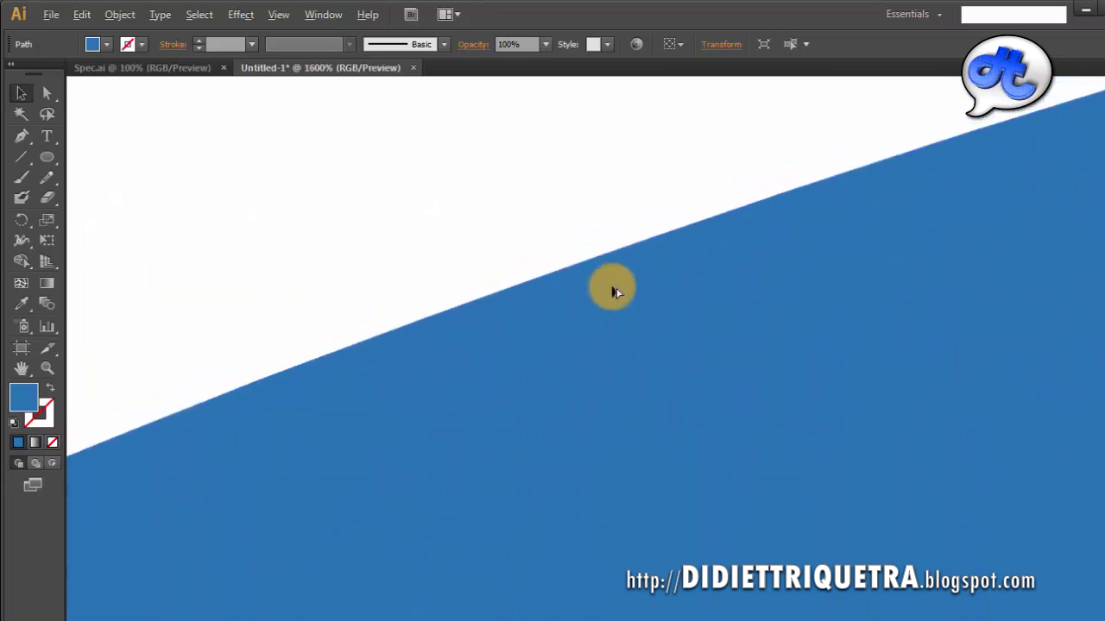
scroll(612, 292, "down", 9)
left_click_drag(711, 320, 636, 247)
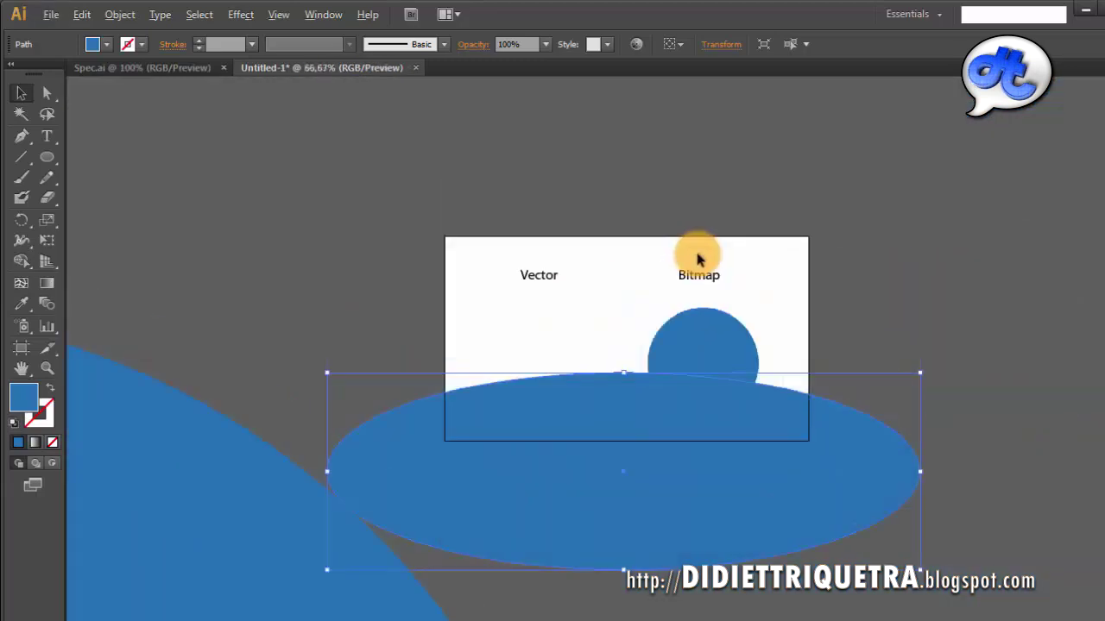
scroll(728, 424, "up", 4)
scroll(735, 399, "up", 3)
scroll(739, 426, "down", 2)
scroll(739, 429, "down", 8)
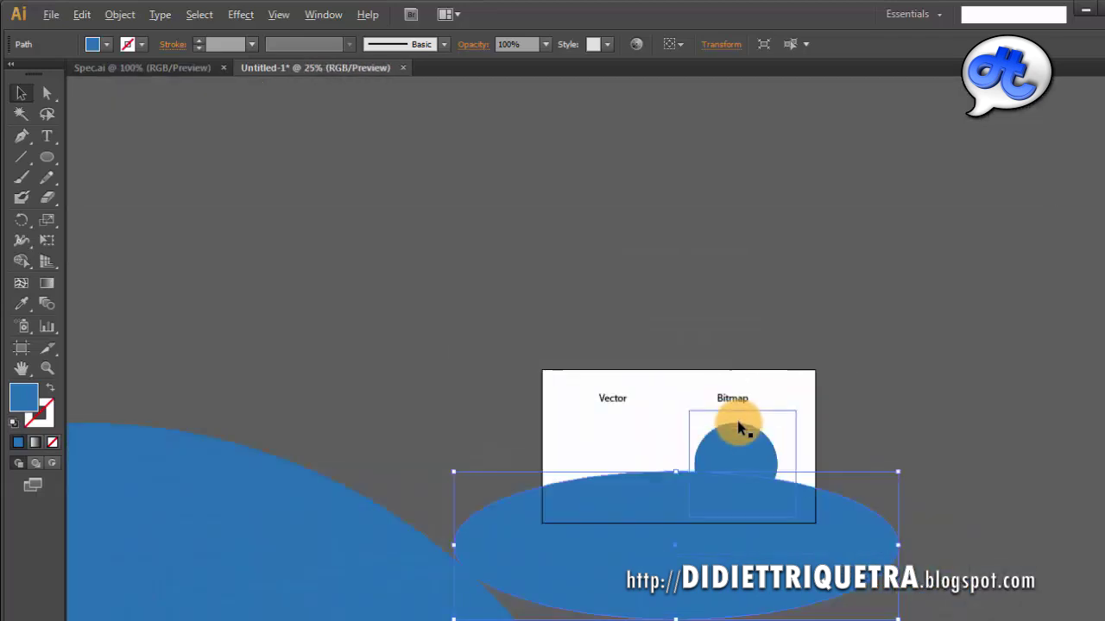
left_click_drag(727, 554, 611, 410)
mouse_move(689, 411)
left_mouse_down()
mouse_move(781, 493)
mouse_move(547, 493)
left_mouse_up()
Shrink the ellipse to the Bitmap circle's size, place it under Vector, and inspect its edge
left_click_drag(468, 454, 662, 521)
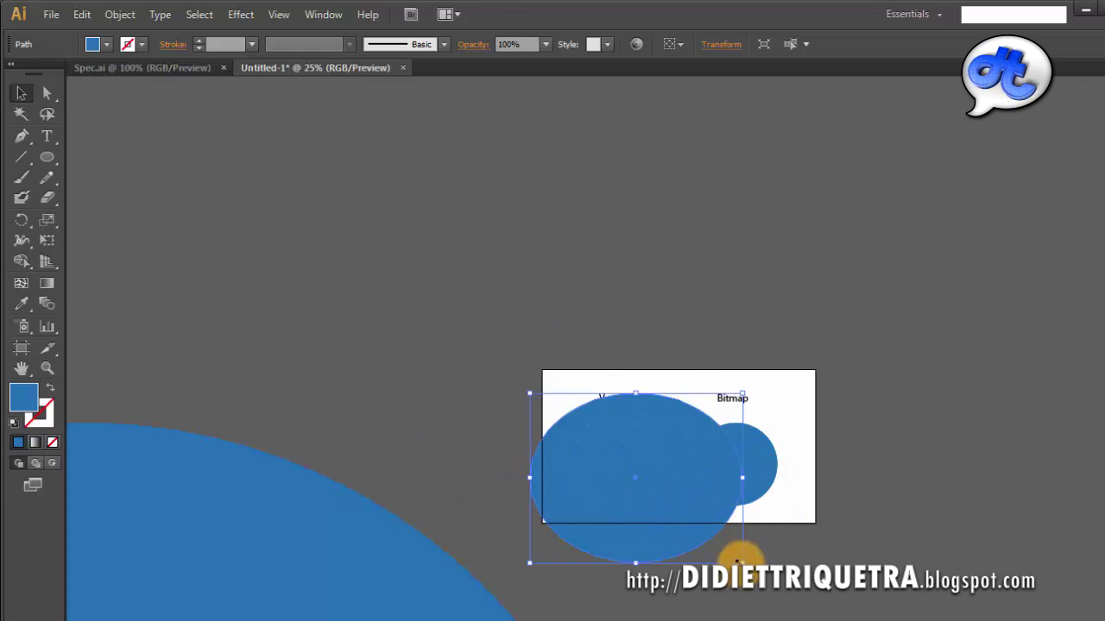
left_click_drag(738, 561, 627, 473)
scroll(602, 432, "up", 3)
scroll(608, 436, "up", 3)
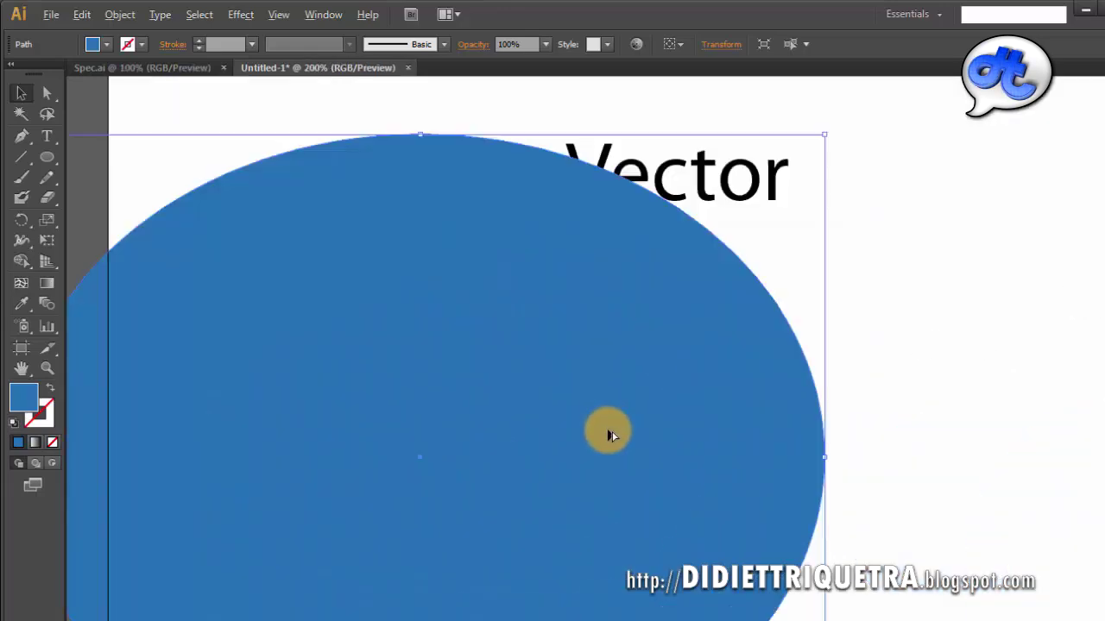
left_click_drag(641, 392, 700, 466)
scroll(759, 333, "up", 2)
scroll(762, 345, "up", 3)
scroll(751, 310, "down", 4)
scroll(488, 424, "up", 2)
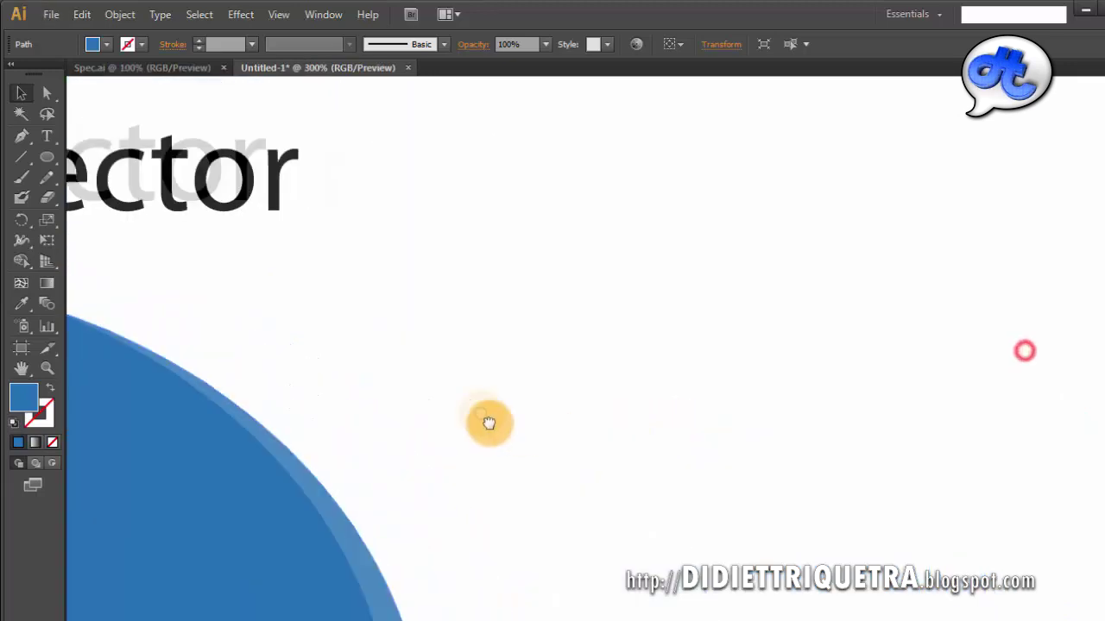
scroll(681, 391, "down", 4)
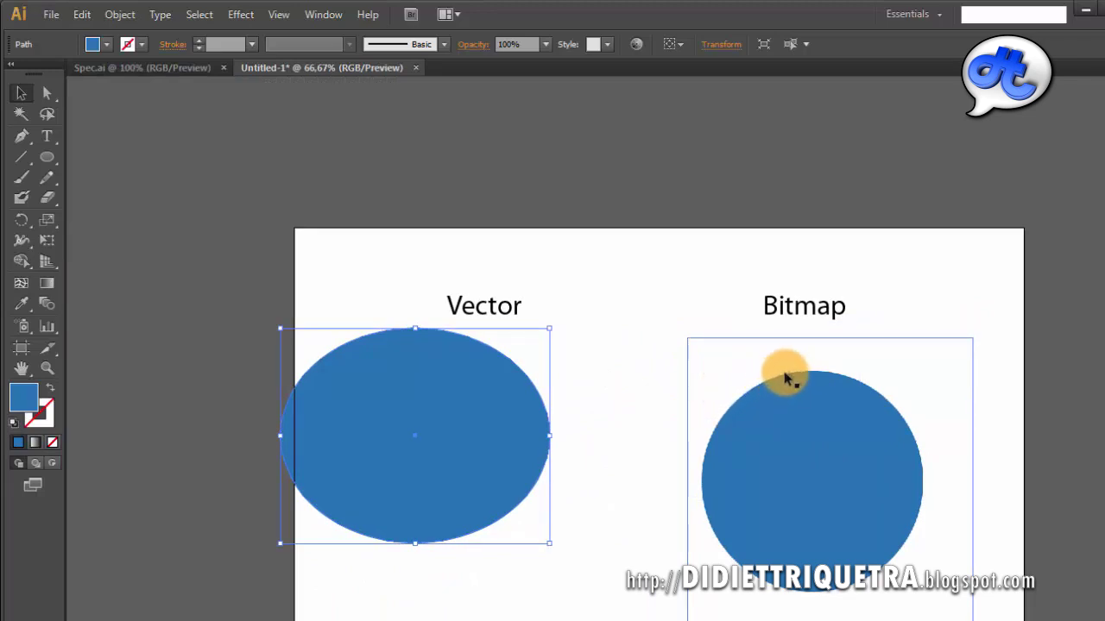
Zoom with Ctrl+- and Ctrl++ to frame the Vector oval and Bitmap circle on the artboard
key("ctrl+minus")
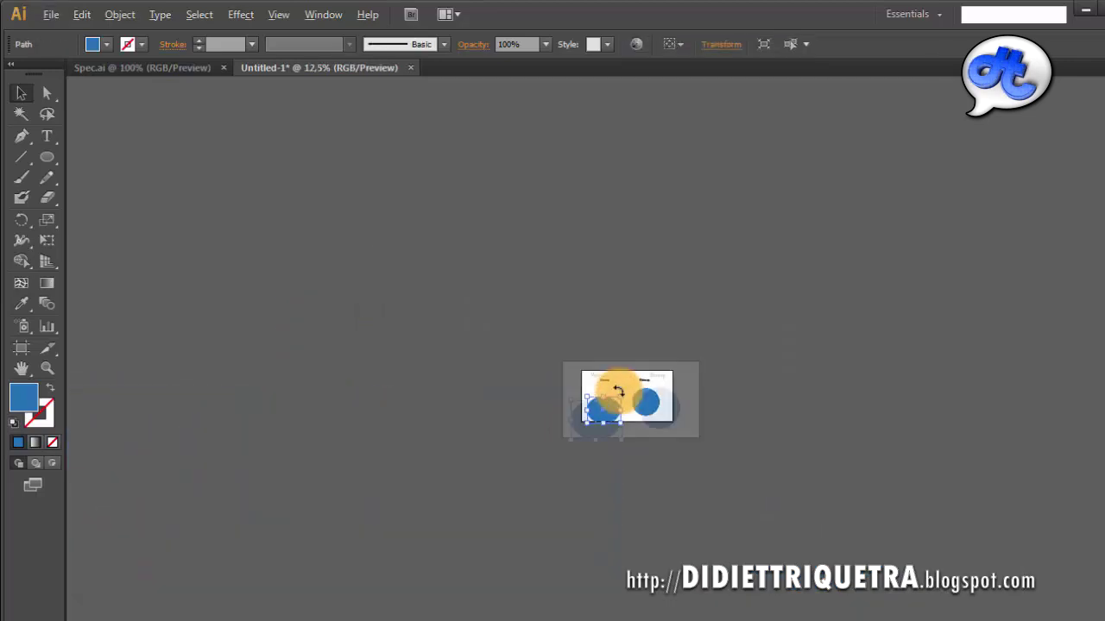
key("ctrl+plus")
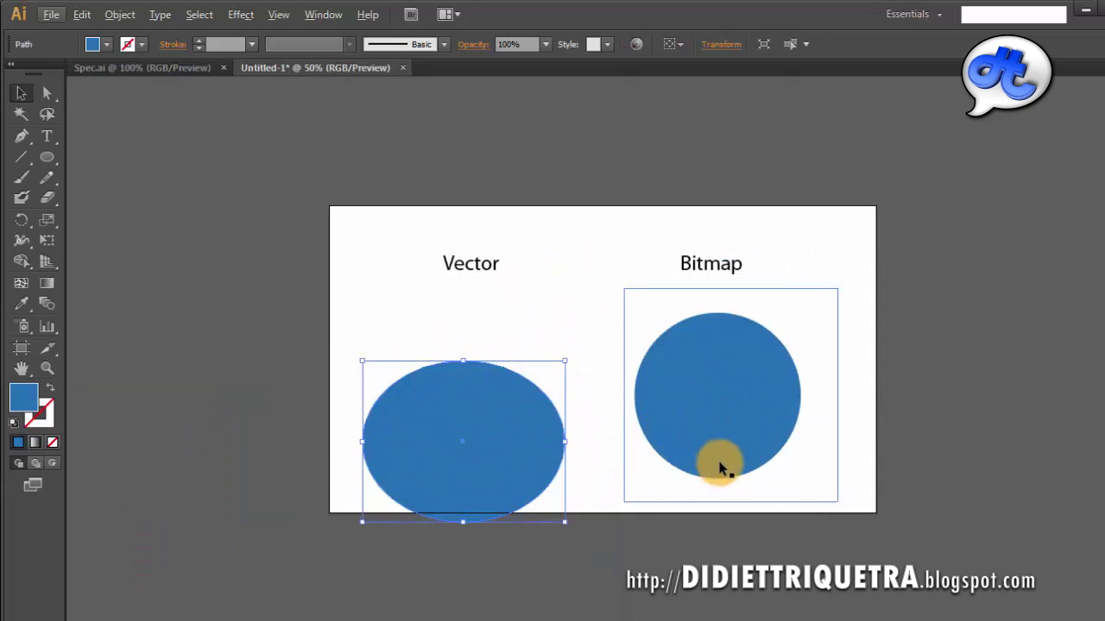